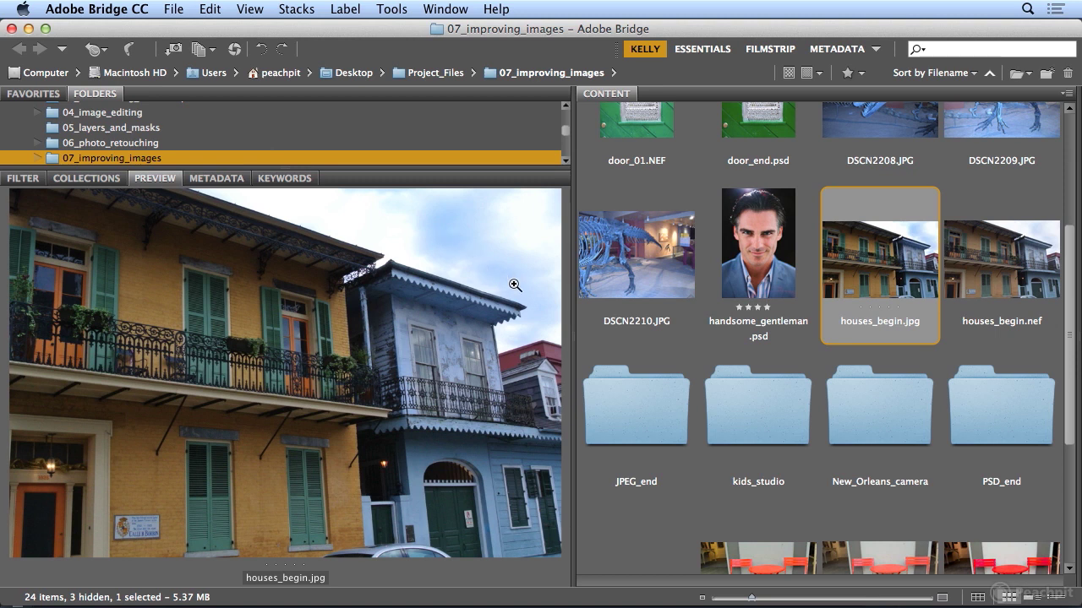
Select houses_begin.nef in Bridge's Content panel instead of houses_begin.jpg
{"action": "left_click", "coordinate": [974, 276]}
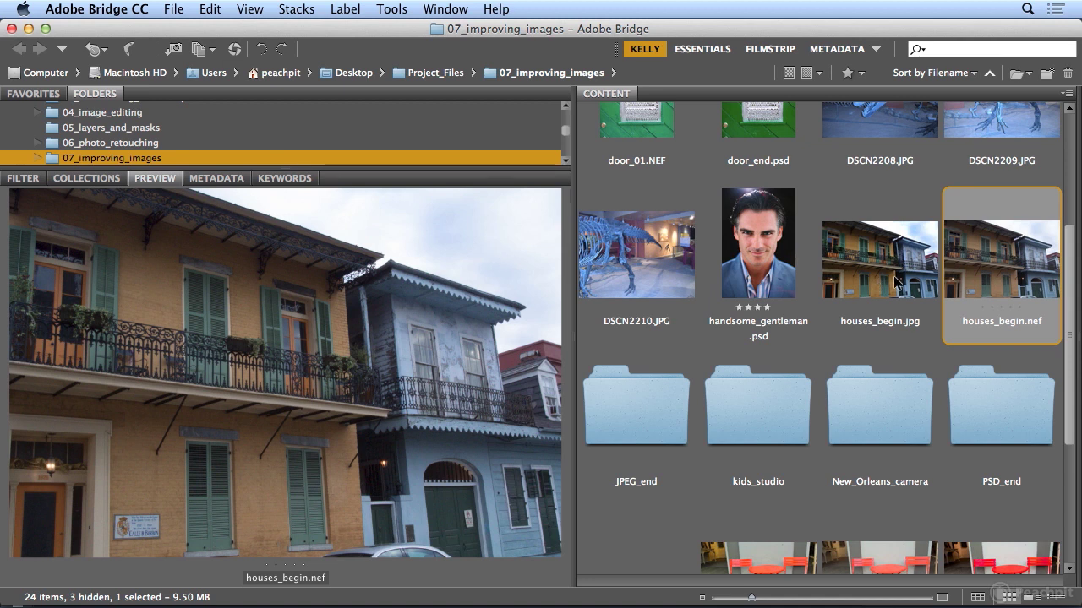
Open houses_begin.nef in Camera Raw and load the houses_correction.xmp settings onto it
{"action": "double_click", "coordinate": [1000, 273]}
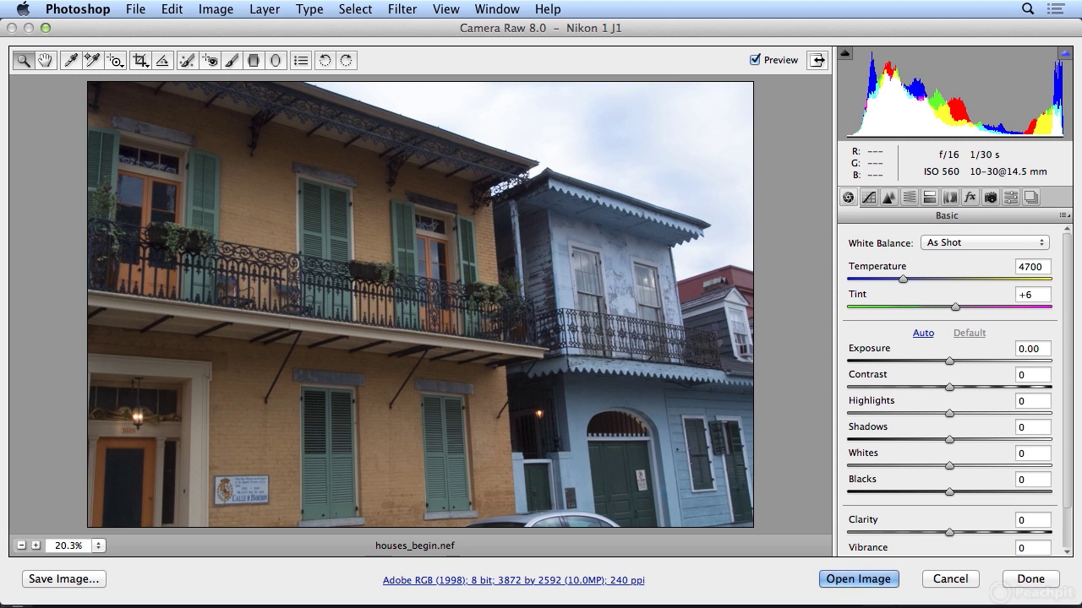
{"action": "left_click", "coordinate": [1064, 218]}
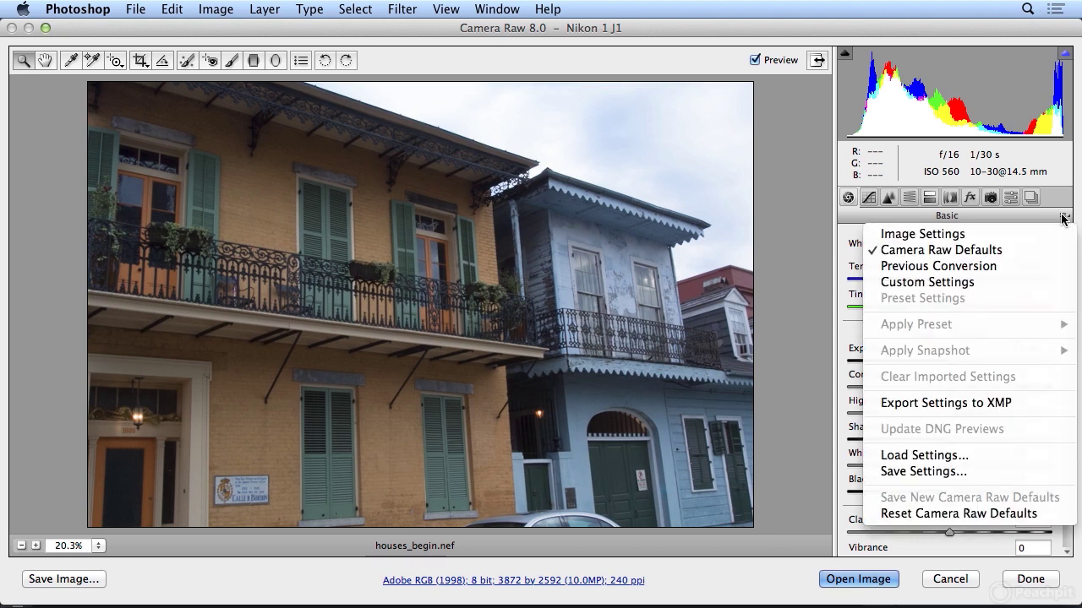
{"action": "left_click", "coordinate": [1001, 459]}
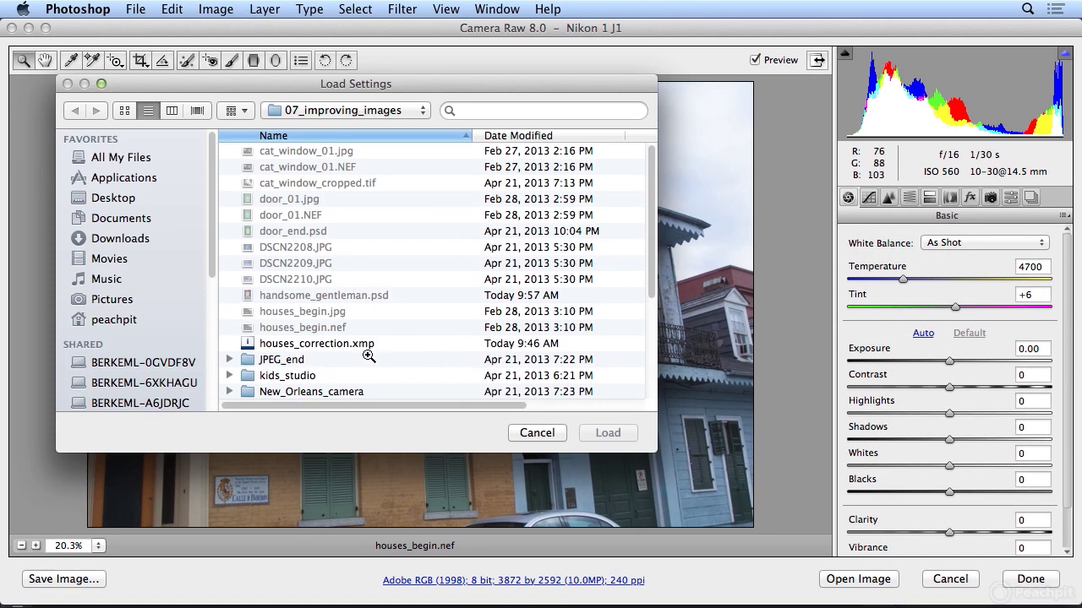
{"action": "left_click", "coordinate": [342, 345]}
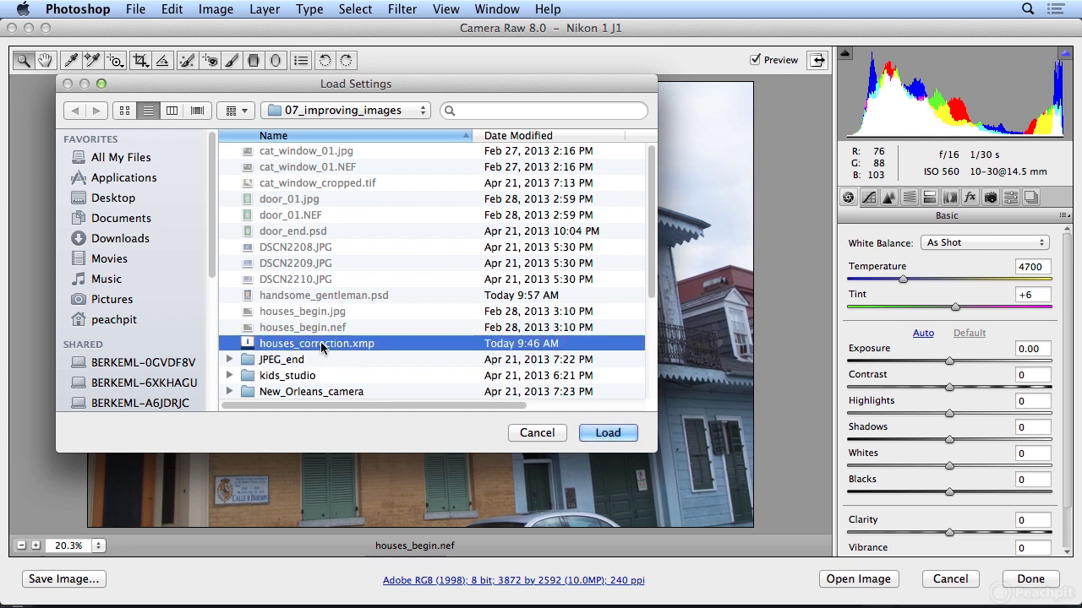
{"action": "double_click", "coordinate": [322, 343]}
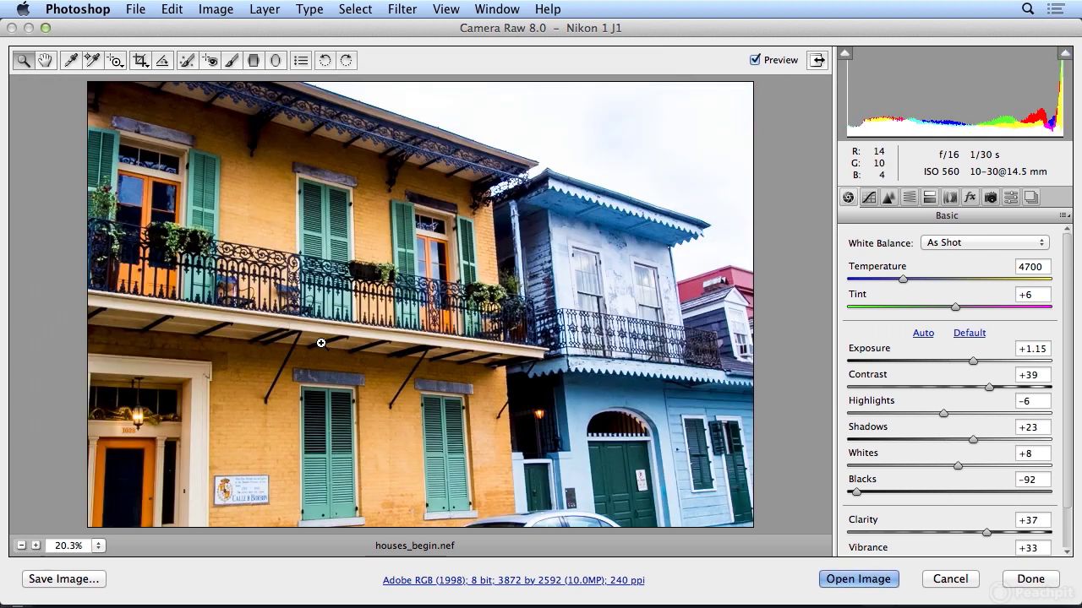
Choose the Adjustment Brush and reduce its Size from 30 to 9
{"action": "left_click", "coordinate": [226, 61]}
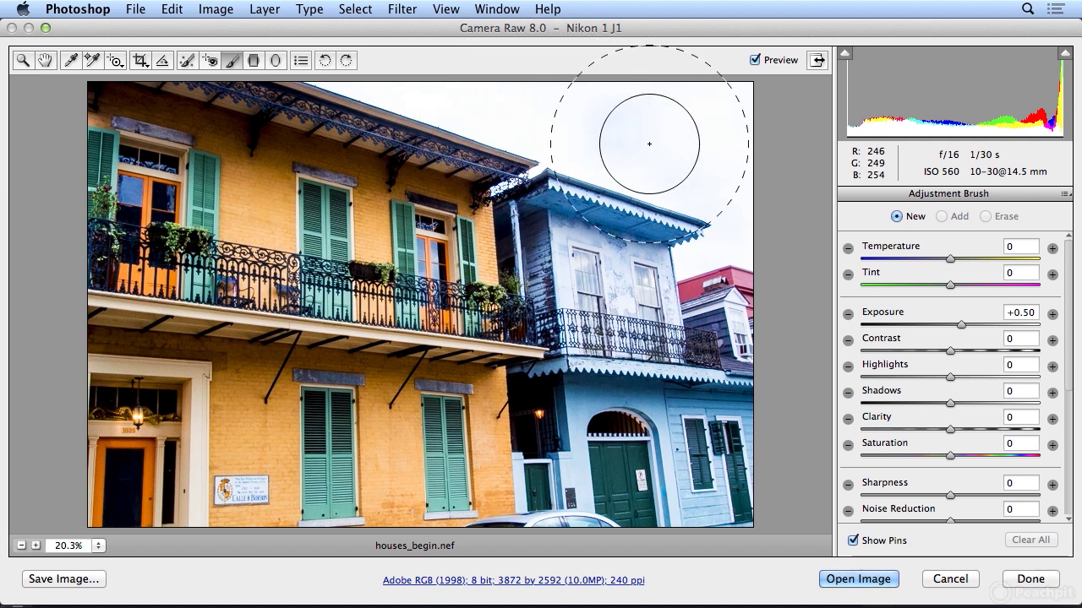
{"action": "left_click_drag", "start_coordinate": [1067, 316], "coordinate": [1071, 490]}
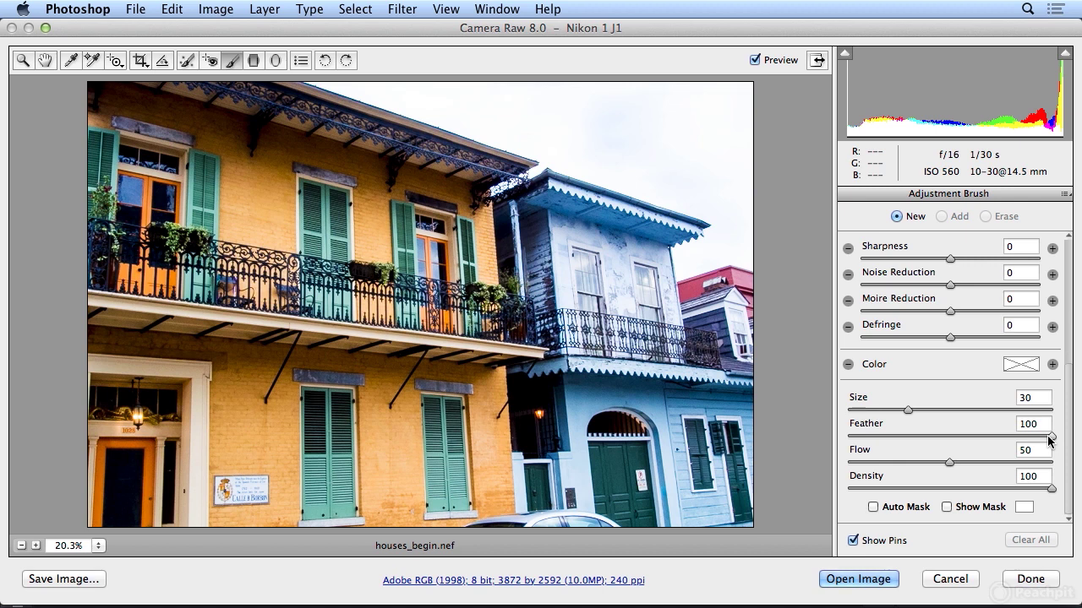
{"action": "left_click_drag", "start_coordinate": [909, 410], "coordinate": [872, 410]}
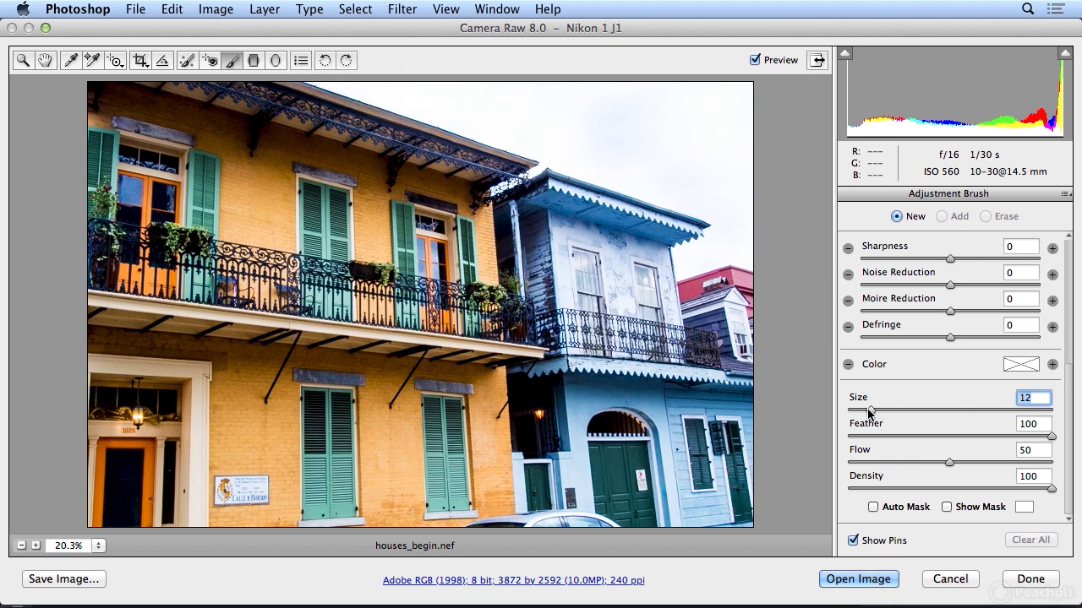
{"action": "left_click_drag", "start_coordinate": [870, 412], "coordinate": [864, 412]}
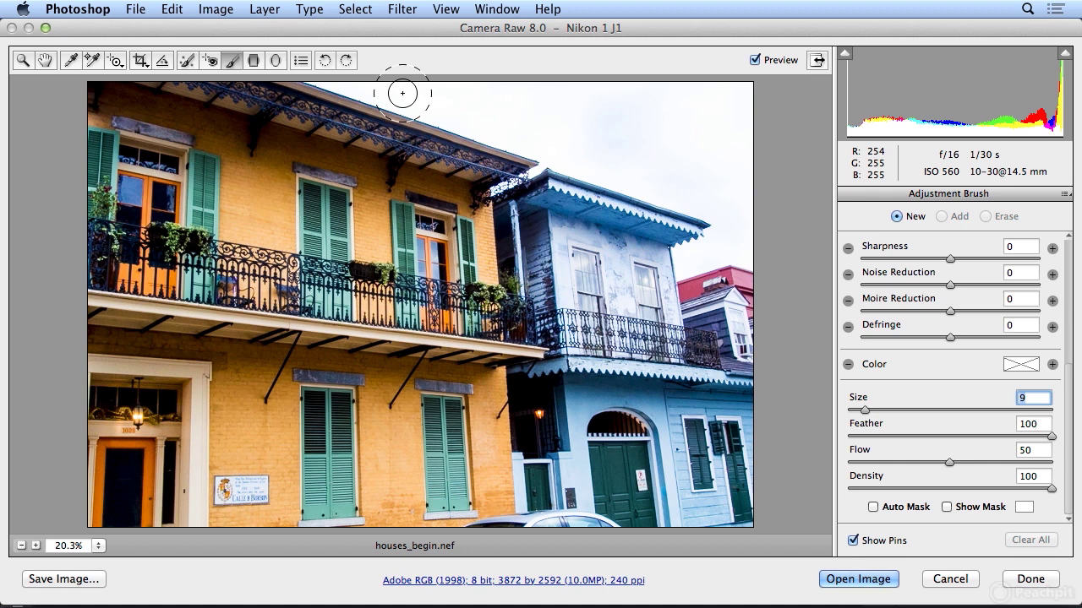
Start a brush adjustment in the sky and set its Exposure to -4.00
{"action": "left_click", "coordinate": [333, 82]}
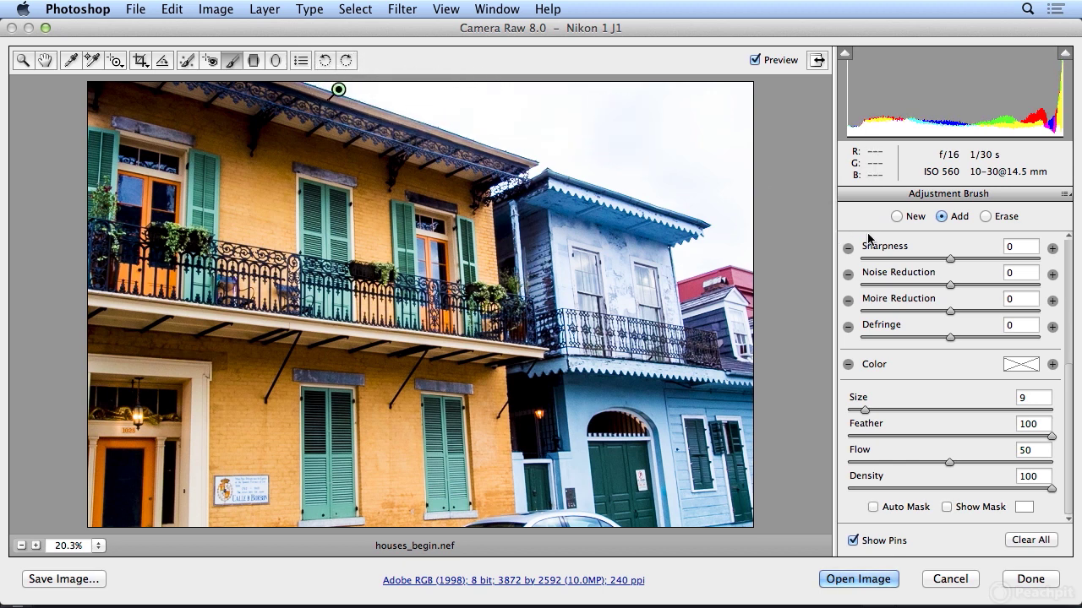
{"action": "left_click_drag", "start_coordinate": [1069, 439], "coordinate": [1070, 316]}
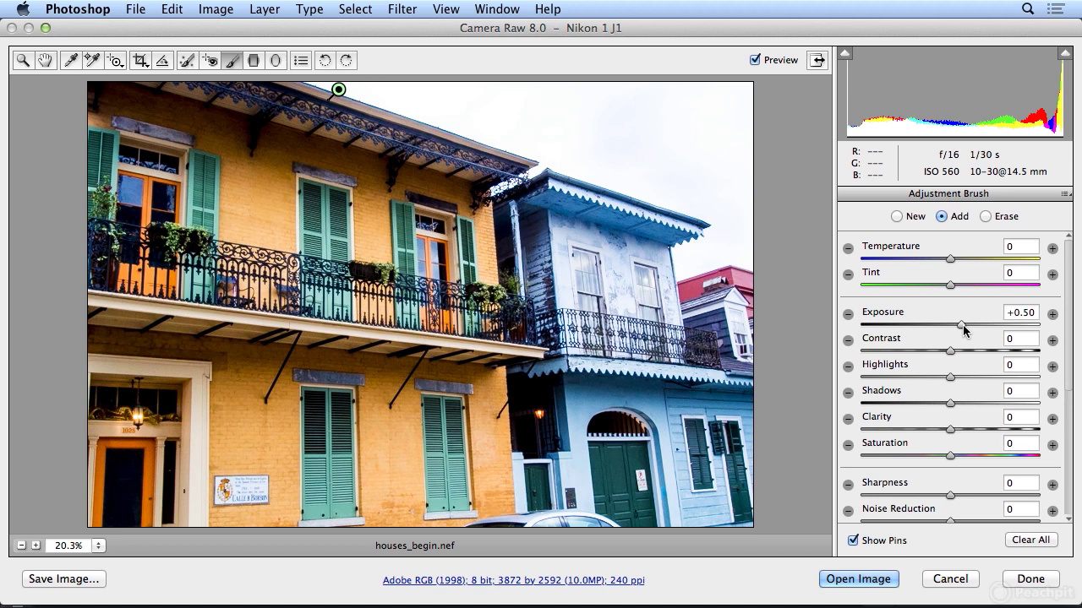
{"action": "left_click_drag", "start_coordinate": [962, 325], "coordinate": [859, 329]}
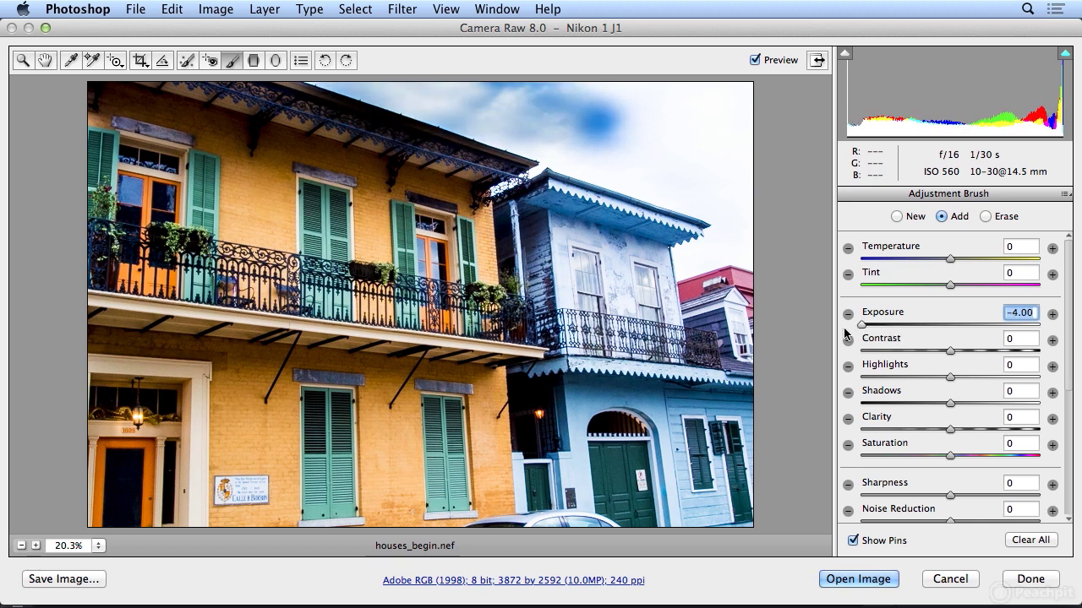
Paint the -4.00 darkening across the sky along the roofline
{"action": "left_click", "coordinate": [311, 81]}
{"action": "mouse_move", "coordinate": [311, 82]}
{"action": "left_mouse_down"}
{"action": "mouse_move", "coordinate": [498, 99]}
{"action": "mouse_move", "coordinate": [547, 113]}
{"action": "mouse_move", "coordinate": [506, 111]}
{"action": "mouse_move", "coordinate": [564, 136]}
{"action": "mouse_move", "coordinate": [530, 163]}
{"action": "mouse_move", "coordinate": [574, 145]}
{"action": "mouse_move", "coordinate": [732, 194]}
{"action": "mouse_move", "coordinate": [738, 234]}
{"action": "mouse_move", "coordinate": [674, 260]}
{"action": "mouse_move", "coordinate": [680, 252]}
{"action": "mouse_move", "coordinate": [676, 268]}
{"action": "mouse_move", "coordinate": [674, 242]}
{"action": "mouse_move", "coordinate": [680, 272]}
{"action": "mouse_move", "coordinate": [754, 254]}
{"action": "mouse_move", "coordinate": [725, 255]}
{"action": "mouse_move", "coordinate": [750, 236]}
{"action": "mouse_move", "coordinate": [731, 127]}
{"action": "mouse_move", "coordinate": [735, 157]}
{"action": "mouse_move", "coordinate": [743, 96]}
{"action": "mouse_move", "coordinate": [760, 86]}
{"action": "mouse_move", "coordinate": [550, 78]}
{"action": "mouse_move", "coordinate": [587, 95]}
{"action": "mouse_move", "coordinate": [744, 119]}
{"action": "mouse_move", "coordinate": [575, 113]}
{"action": "mouse_move", "coordinate": [741, 153]}
{"action": "mouse_move", "coordinate": [617, 150]}
{"action": "mouse_move", "coordinate": [583, 159]}
{"action": "mouse_move", "coordinate": [593, 169]}
{"action": "mouse_move", "coordinate": [447, 119]}
{"action": "mouse_move", "coordinate": [608, 170]}
{"action": "left_mouse_up"}
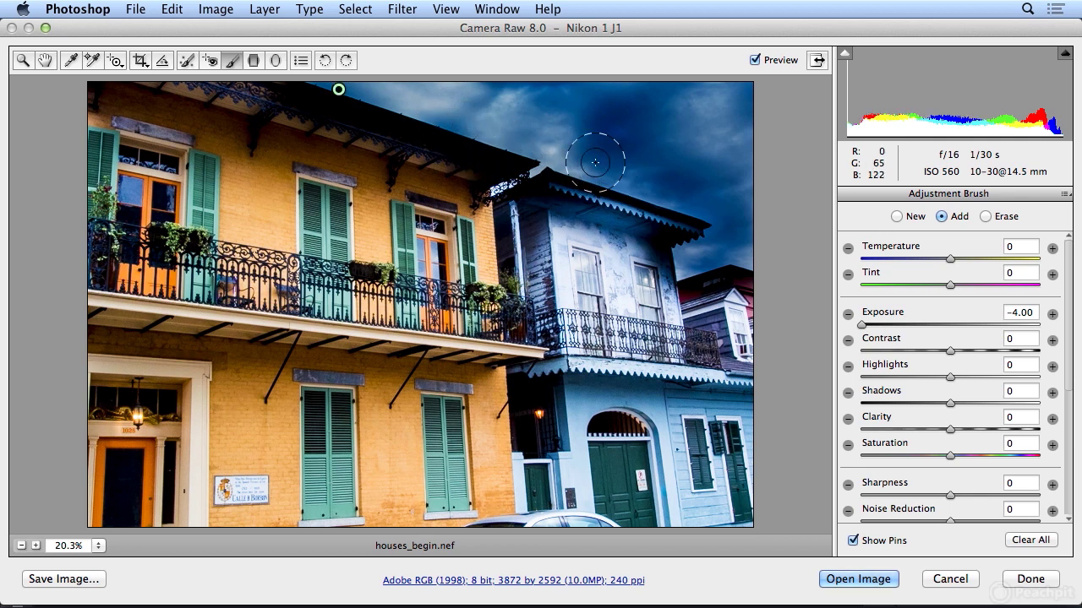
{"action": "key", "text": "super+z"}
{"action": "key", "text": "super+shift+z"}
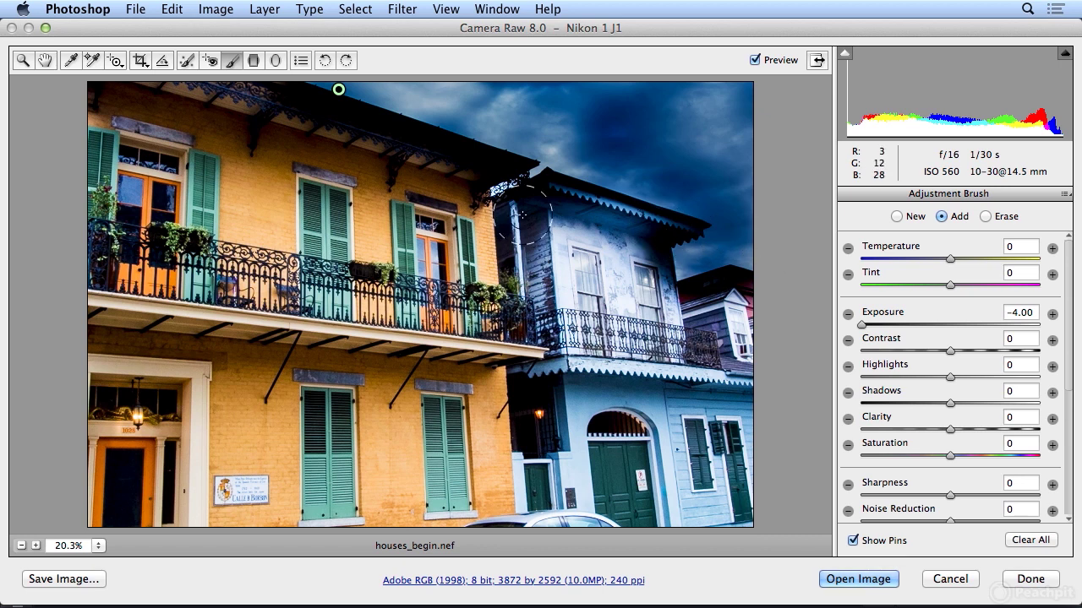
{"action": "mouse_move", "coordinate": [496, 190]}
{"action": "left_mouse_down"}
{"action": "mouse_move", "coordinate": [570, 146]}
{"action": "mouse_move", "coordinate": [591, 152]}
{"action": "left_mouse_up"}
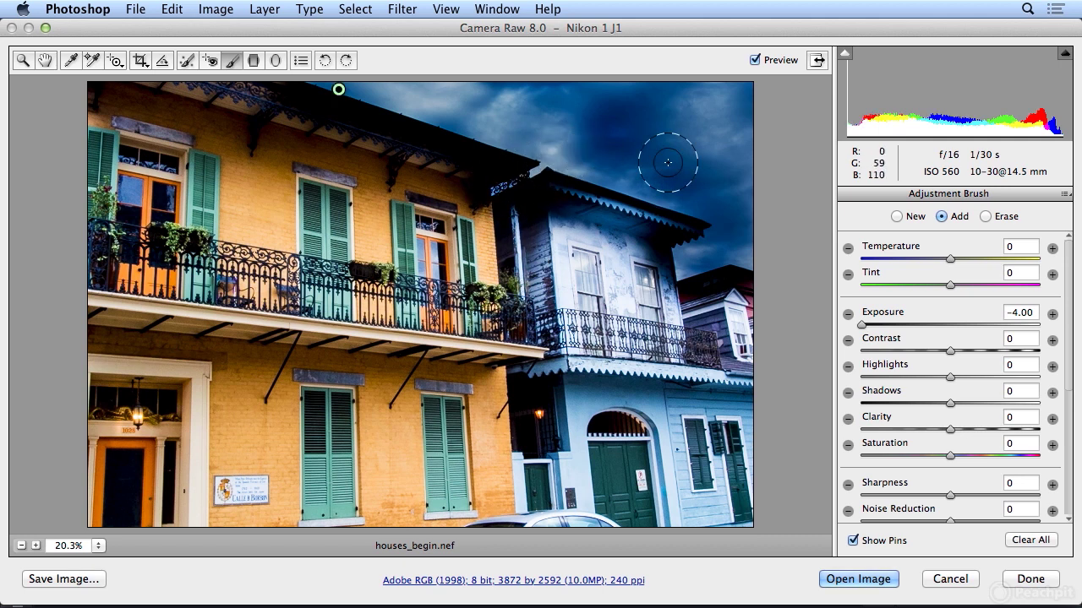
At 50% zoom, erase the sky darkening along the yellow roof edge with a Size 5, Feather 0 brush
{"action": "left_click", "coordinate": [36, 545]}
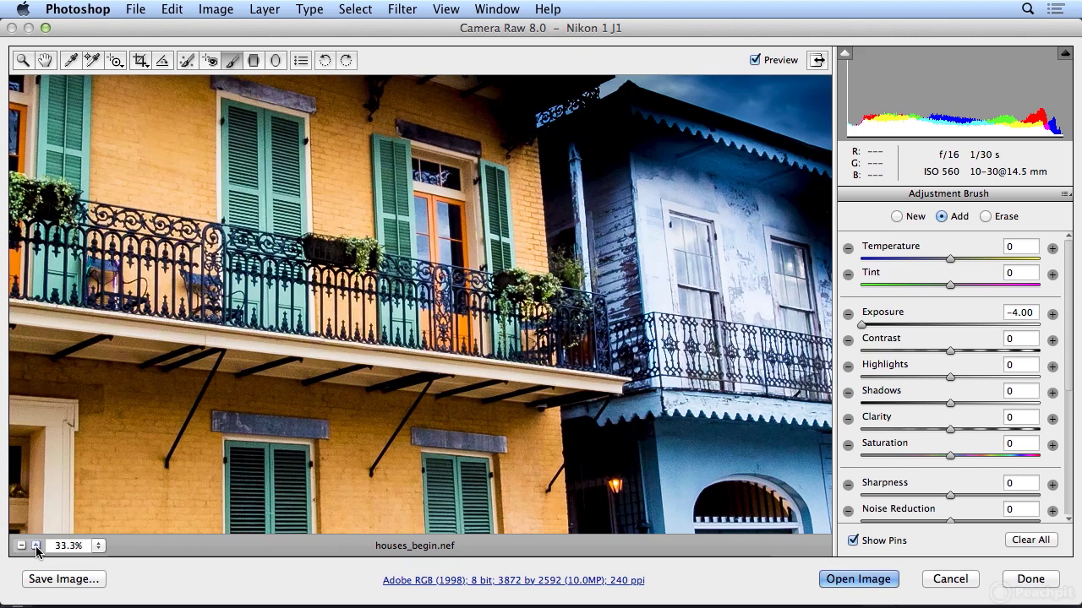
{"action": "left_click", "coordinate": [36, 546]}
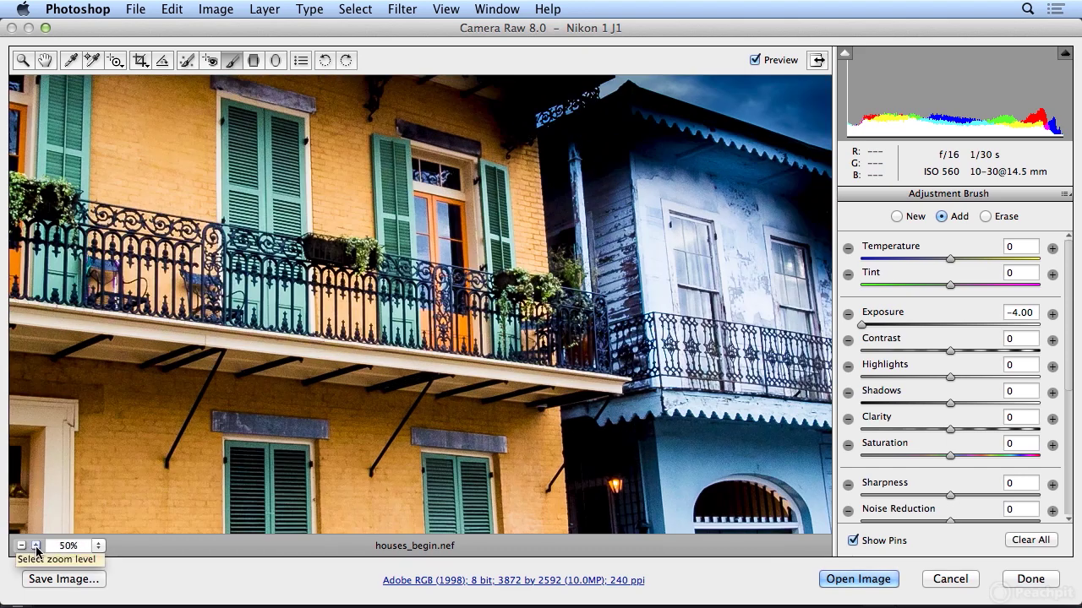
{"action": "scroll", "coordinate": [294, 457], "scroll_direction": "up", "scroll_amount": 8}
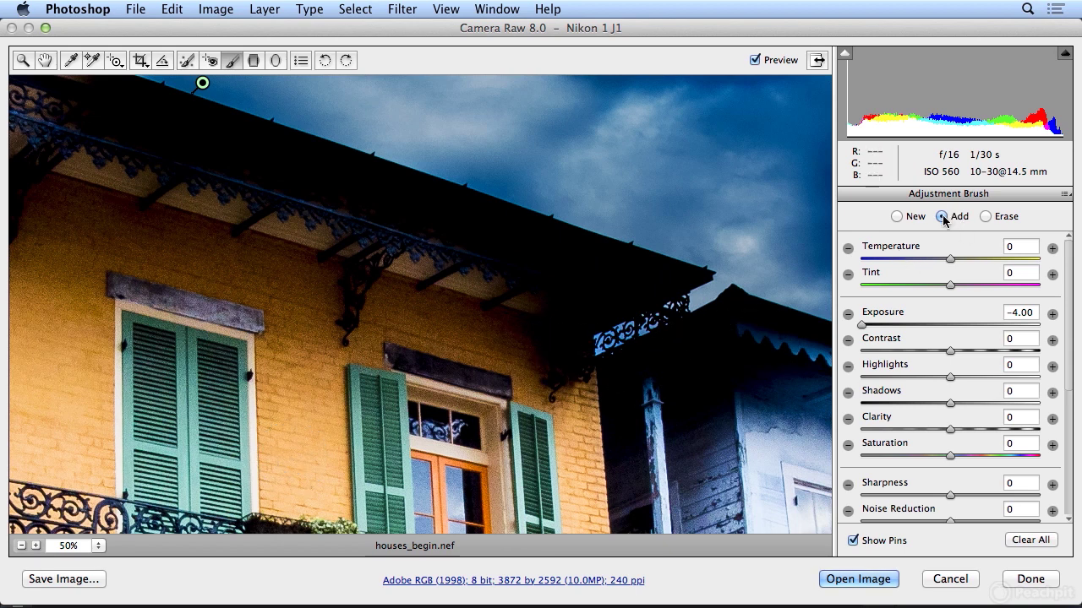
{"action": "left_click", "coordinate": [985, 217]}
{"action": "left_click_drag", "start_coordinate": [1064, 345], "coordinate": [1078, 482]}
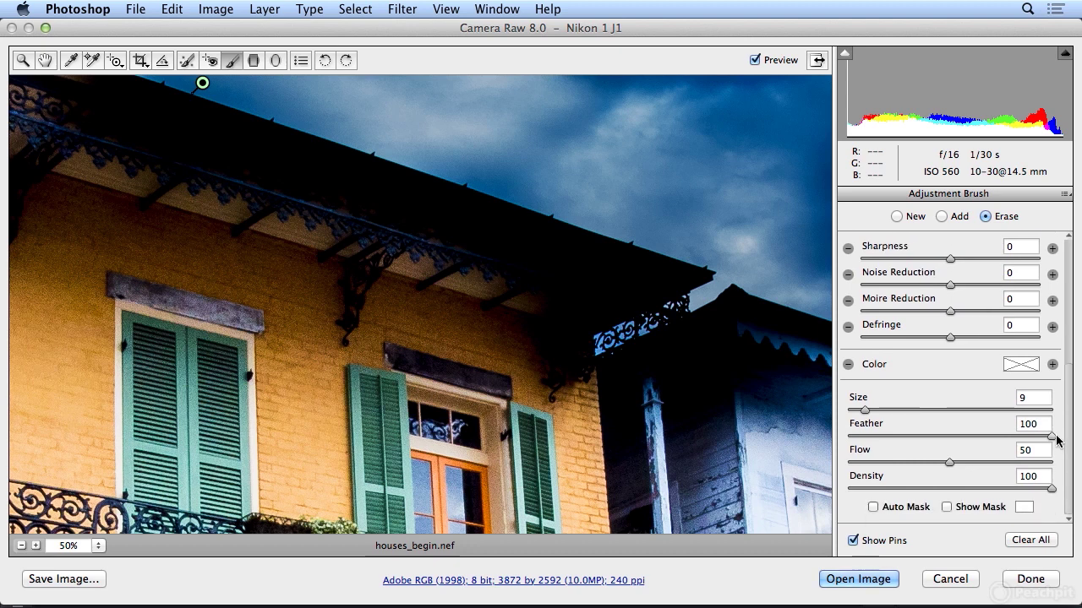
{"action": "left_click_drag", "start_coordinate": [864, 410], "coordinate": [862, 411]}
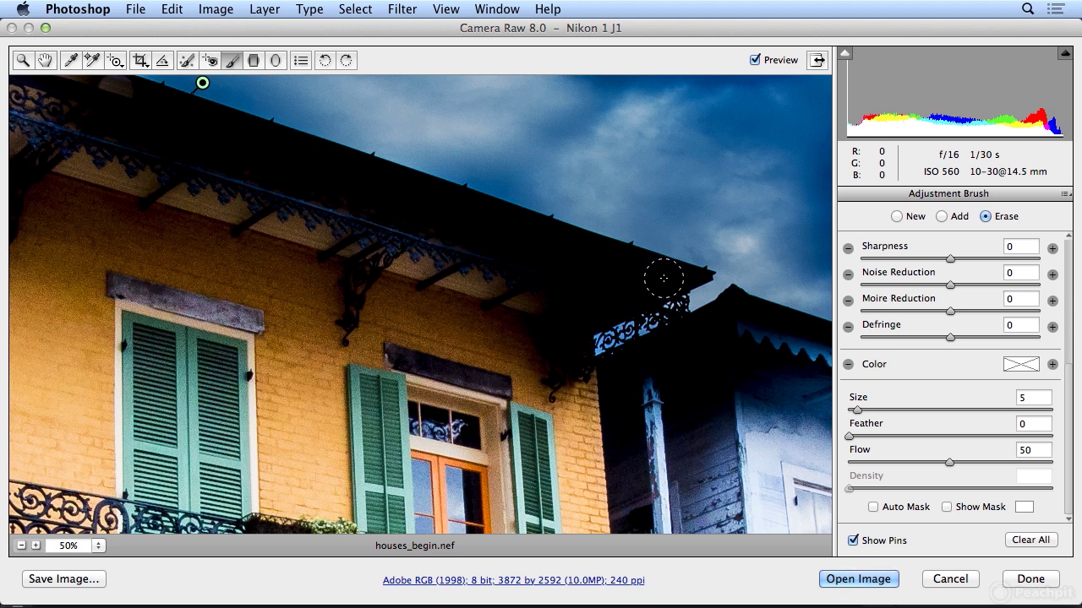
{"action": "left_click", "coordinate": [664, 278], "text": "shift"}
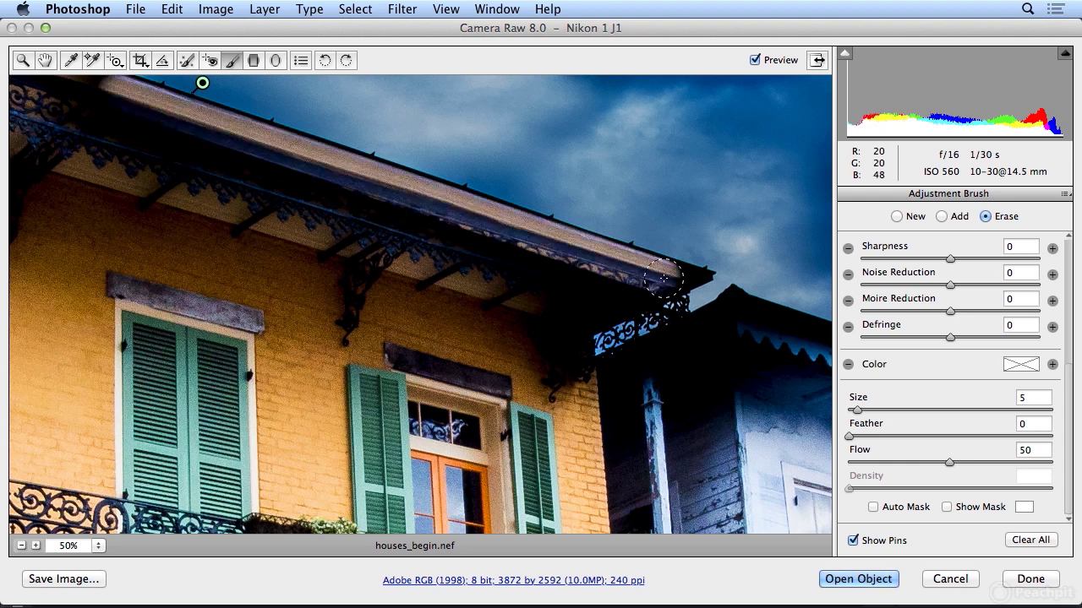
{"action": "mouse_move", "coordinate": [114, 103]}
{"action": "left_mouse_down"}
{"action": "mouse_move", "coordinate": [69, 87]}
{"action": "mouse_move", "coordinate": [120, 100]}
{"action": "mouse_move", "coordinate": [97, 87]}
{"action": "mouse_move", "coordinate": [61, 92]}
{"action": "mouse_move", "coordinate": [120, 131]}
{"action": "mouse_move", "coordinate": [45, 121]}
{"action": "mouse_move", "coordinate": [121, 138]}
{"action": "mouse_move", "coordinate": [127, 154]}
{"action": "mouse_move", "coordinate": [161, 142]}
{"action": "left_mouse_up"}
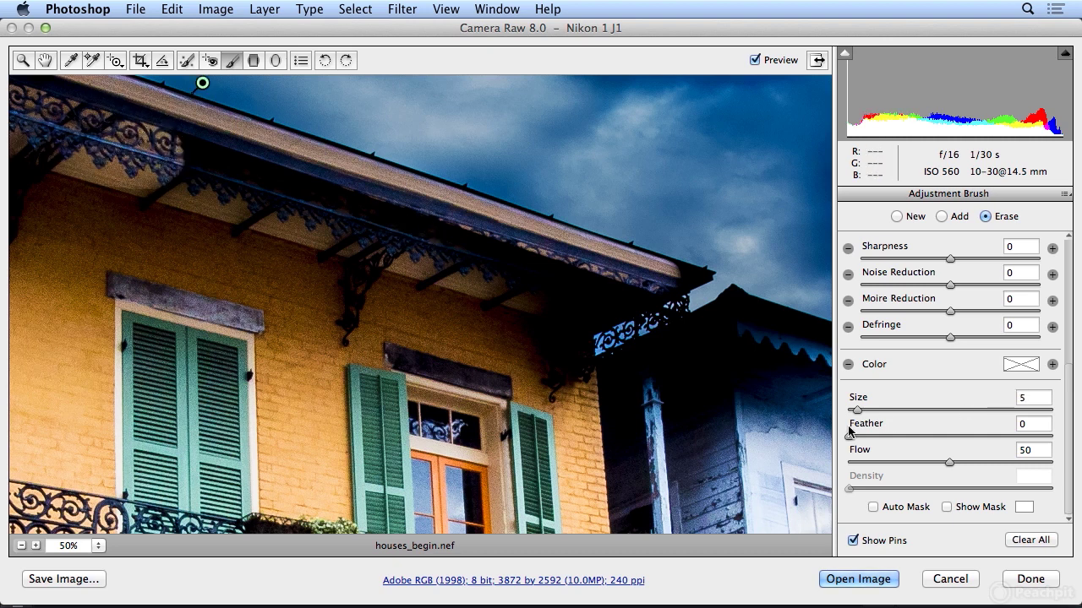
Soften the erasing brush to Feather 30 and erase the darkening from the eave and its dark corner
{"action": "mouse_move", "coordinate": [850, 435]}
{"action": "left_mouse_down"}
{"action": "mouse_move", "coordinate": [972, 445]}
{"action": "mouse_move", "coordinate": [911, 445]}
{"action": "left_mouse_up"}
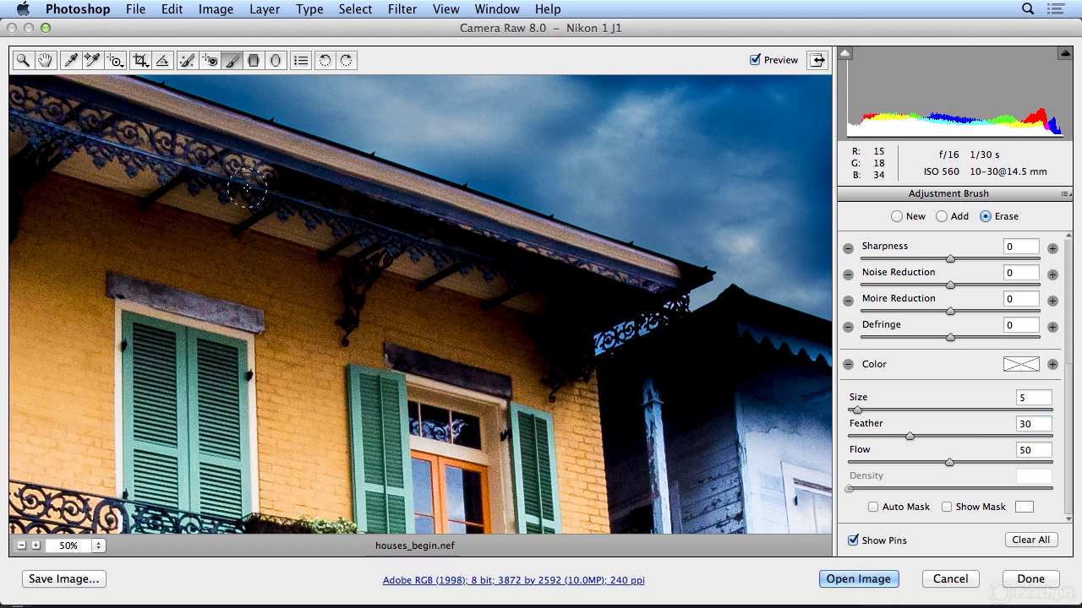
{"action": "scroll", "coordinate": [280, 212], "scroll_direction": "left", "scroll_amount": 2}
{"action": "scroll", "coordinate": [280, 212], "scroll_direction": "left", "scroll_amount": 1}
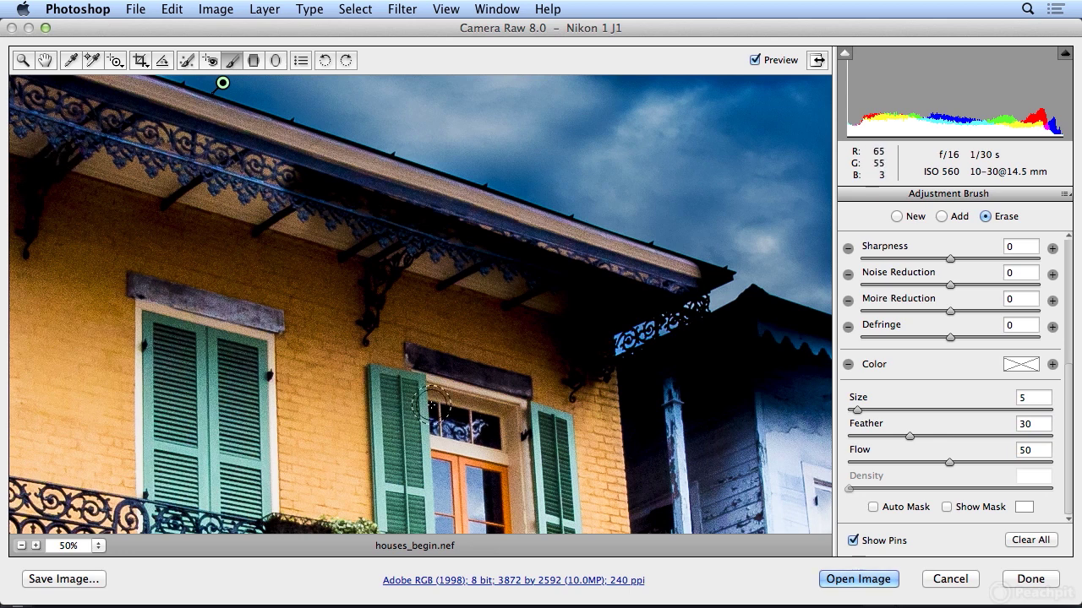
{"action": "scroll", "coordinate": [287, 331], "scroll_direction": "left", "scroll_amount": 2}
{"action": "scroll", "coordinate": [286, 331], "scroll_direction": "left", "scroll_amount": 4}
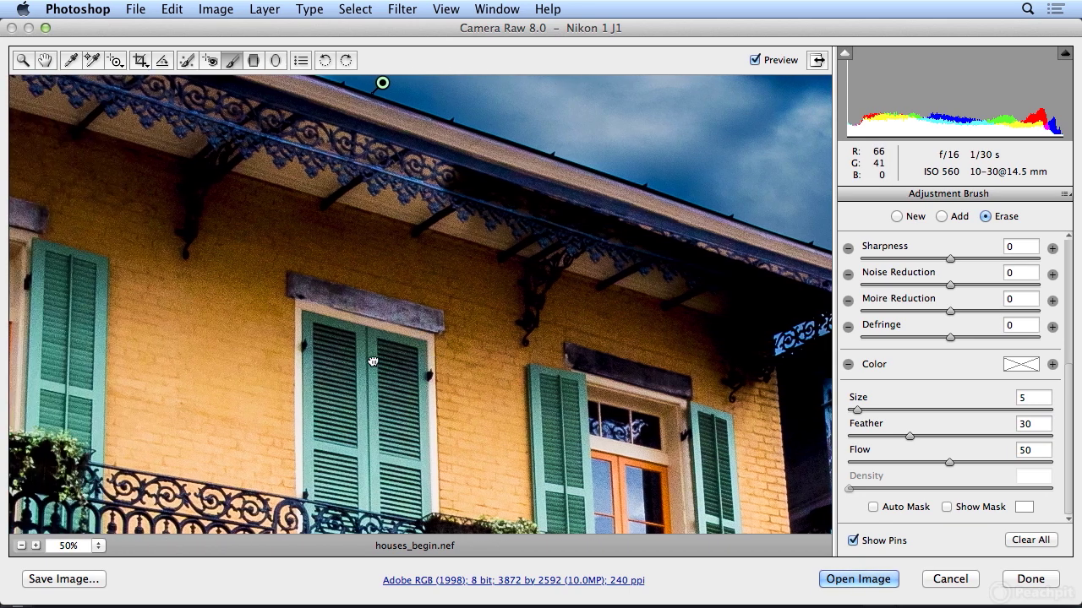
{"action": "mouse_move", "coordinate": [206, 145]}
{"action": "left_mouse_down"}
{"action": "mouse_move", "coordinate": [448, 197]}
{"action": "mouse_move", "coordinate": [467, 195]}
{"action": "mouse_move", "coordinate": [460, 180]}
{"action": "mouse_move", "coordinate": [497, 188]}
{"action": "mouse_move", "coordinate": [647, 237]}
{"action": "mouse_move", "coordinate": [529, 228]}
{"action": "mouse_move", "coordinate": [731, 269]}
{"action": "mouse_move", "coordinate": [683, 278]}
{"action": "mouse_move", "coordinate": [498, 223]}
{"action": "mouse_move", "coordinate": [531, 262]}
{"action": "mouse_move", "coordinate": [488, 289]}
{"action": "mouse_move", "coordinate": [372, 260]}
{"action": "mouse_move", "coordinate": [580, 284]}
{"action": "mouse_move", "coordinate": [570, 297]}
{"action": "mouse_move", "coordinate": [669, 305]}
{"action": "mouse_move", "coordinate": [705, 324]}
{"action": "mouse_move", "coordinate": [761, 325]}
{"action": "mouse_move", "coordinate": [777, 303]}
{"action": "left_mouse_up"}
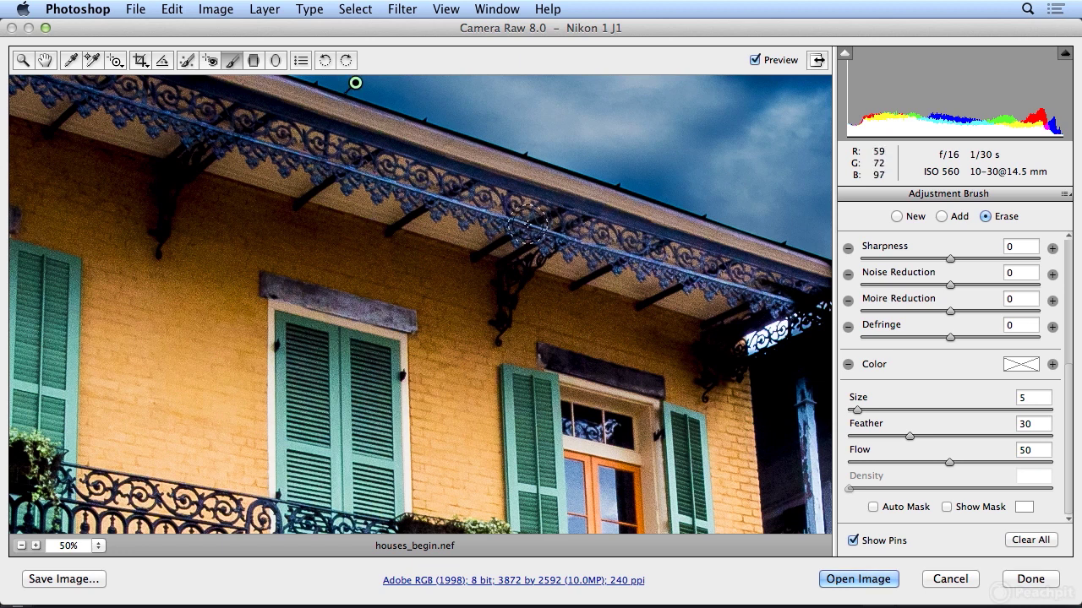
{"action": "key", "text": "super+z"}
{"action": "mouse_move", "coordinate": [786, 297]}
{"action": "left_mouse_down"}
{"action": "mouse_move", "coordinate": [698, 313]}
{"action": "mouse_move", "coordinate": [748, 300]}
{"action": "mouse_move", "coordinate": [690, 302]}
{"action": "mouse_move", "coordinate": [668, 326]}
{"action": "mouse_move", "coordinate": [702, 325]}
{"action": "mouse_move", "coordinate": [718, 364]}
{"action": "mouse_move", "coordinate": [724, 356]}
{"action": "mouse_move", "coordinate": [674, 382]}
{"action": "mouse_move", "coordinate": [627, 314]}
{"action": "mouse_move", "coordinate": [430, 358]}
{"action": "mouse_move", "coordinate": [677, 381]}
{"action": "mouse_move", "coordinate": [640, 431]}
{"action": "mouse_move", "coordinate": [741, 428]}
{"action": "left_mouse_up"}
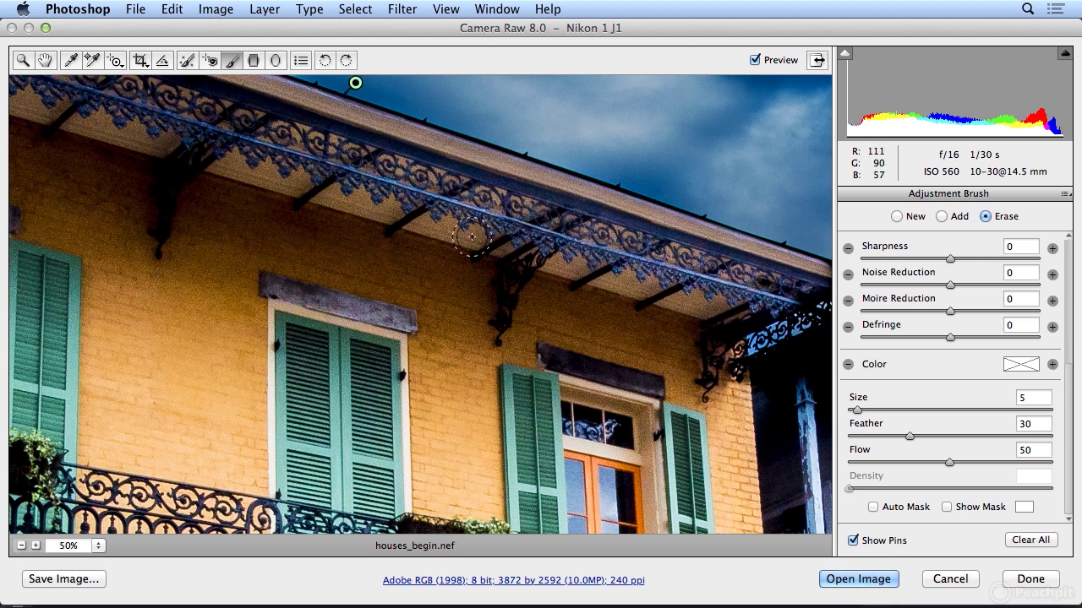
Erase more darkening along the blue building's eave and underneath the eave corner
{"action": "scroll", "coordinate": [237, 222], "scroll_direction": "right", "scroll_amount": 10}
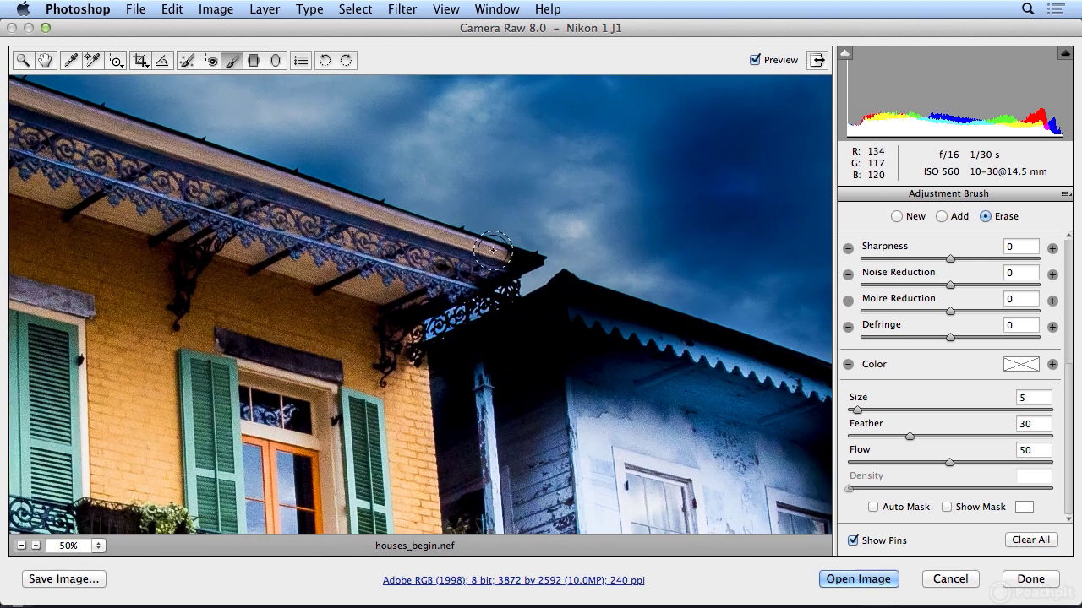
{"action": "mouse_move", "coordinate": [404, 382]}
{"action": "left_mouse_down"}
{"action": "mouse_move", "coordinate": [461, 367]}
{"action": "mouse_move", "coordinate": [568, 306]}
{"action": "left_mouse_up"}
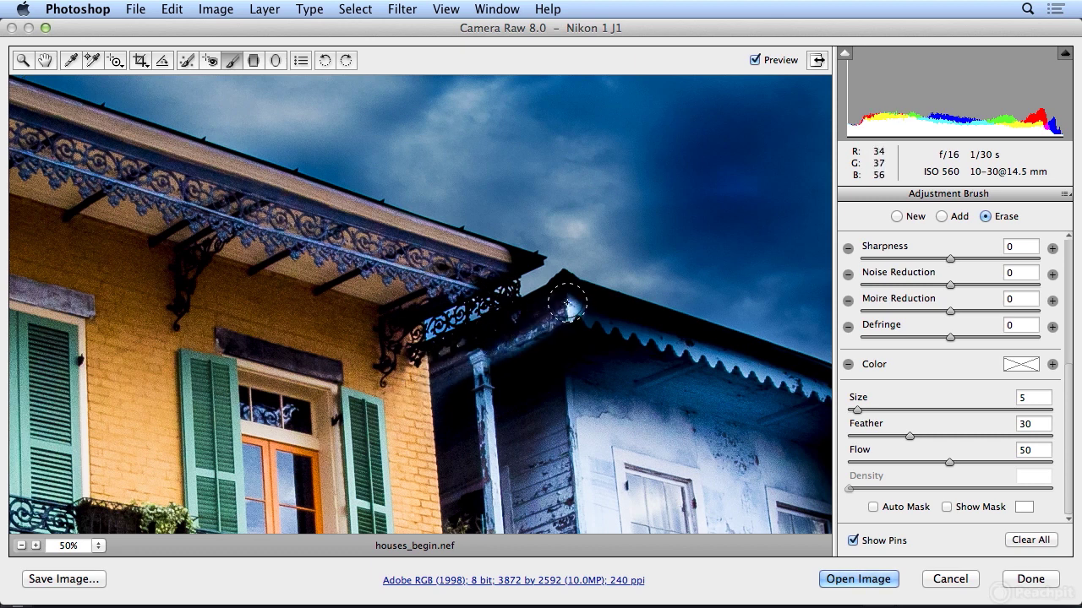
{"action": "left_click_drag", "start_coordinate": [614, 335], "coordinate": [306, 332]}
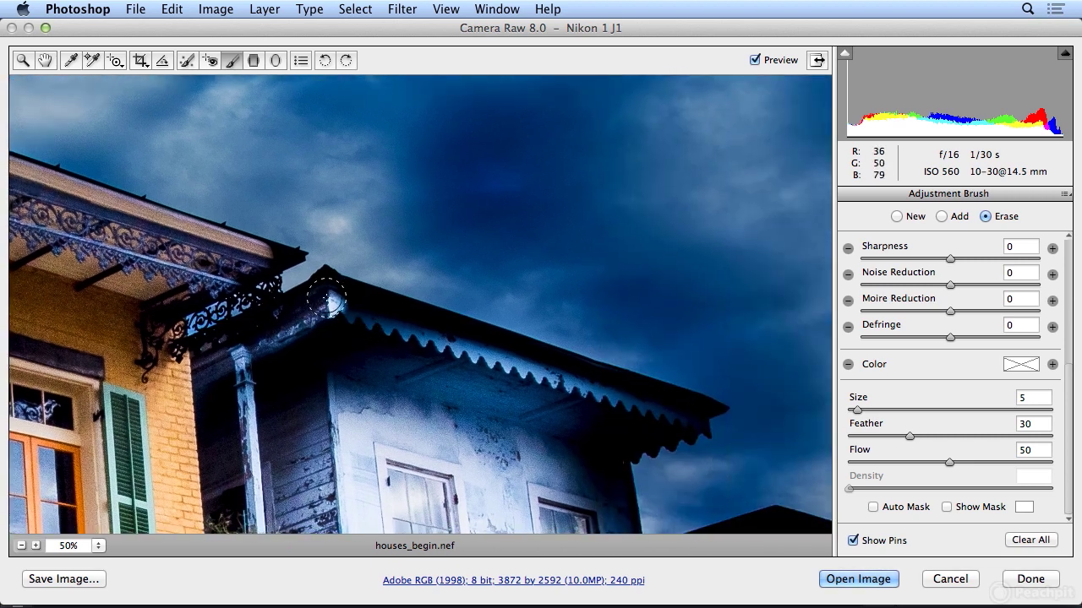
{"action": "left_click_drag", "start_coordinate": [329, 297], "coordinate": [606, 385]}
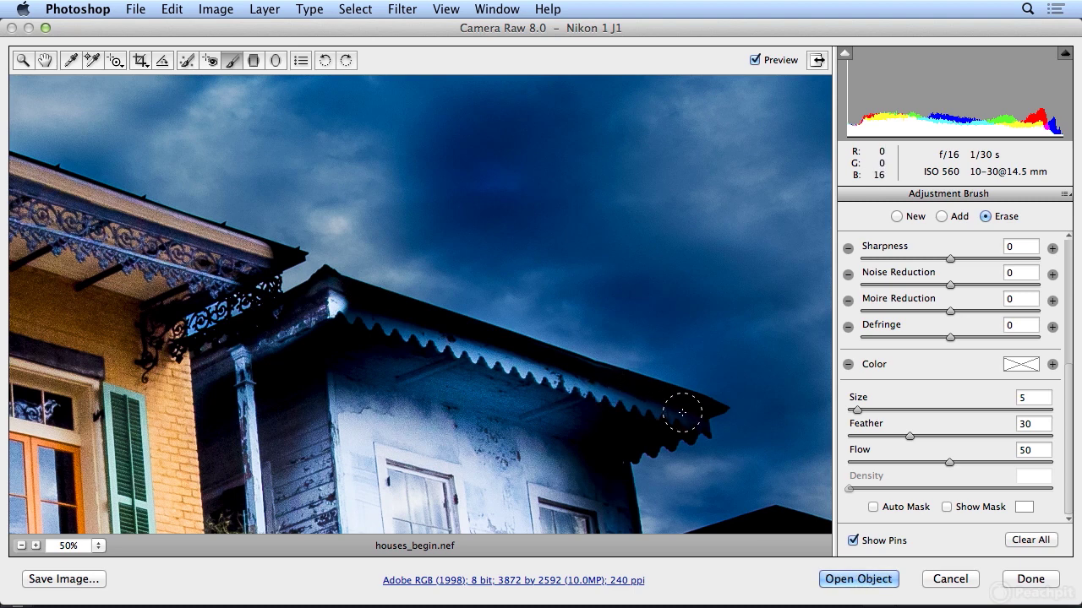
{"action": "left_click_drag", "start_coordinate": [682, 412], "coordinate": [676, 416]}
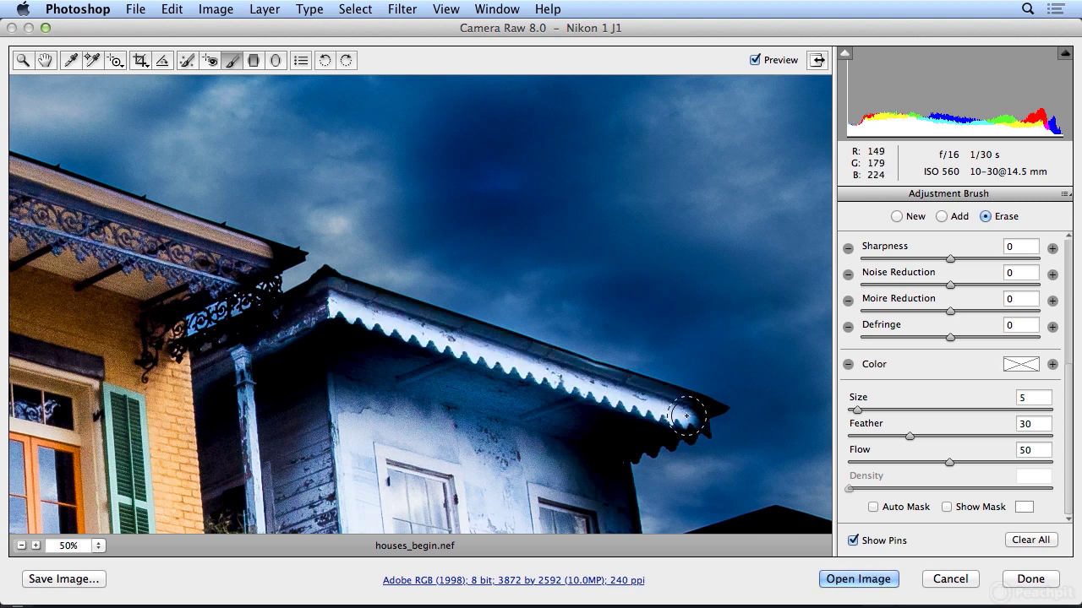
{"action": "mouse_move", "coordinate": [611, 444]}
{"action": "left_mouse_down"}
{"action": "mouse_move", "coordinate": [614, 418]}
{"action": "mouse_move", "coordinate": [581, 441]}
{"action": "mouse_move", "coordinate": [537, 422]}
{"action": "mouse_move", "coordinate": [506, 426]}
{"action": "mouse_move", "coordinate": [528, 400]}
{"action": "mouse_move", "coordinate": [427, 398]}
{"action": "mouse_move", "coordinate": [383, 375]}
{"action": "mouse_move", "coordinate": [272, 374]}
{"action": "mouse_move", "coordinate": [347, 336]}
{"action": "mouse_move", "coordinate": [455, 368]}
{"action": "mouse_move", "coordinate": [315, 348]}
{"action": "mouse_move", "coordinate": [237, 387]}
{"action": "mouse_move", "coordinate": [241, 420]}
{"action": "mouse_move", "coordinate": [264, 447]}
{"action": "mouse_move", "coordinate": [279, 421]}
{"action": "mouse_move", "coordinate": [343, 454]}
{"action": "left_mouse_up"}
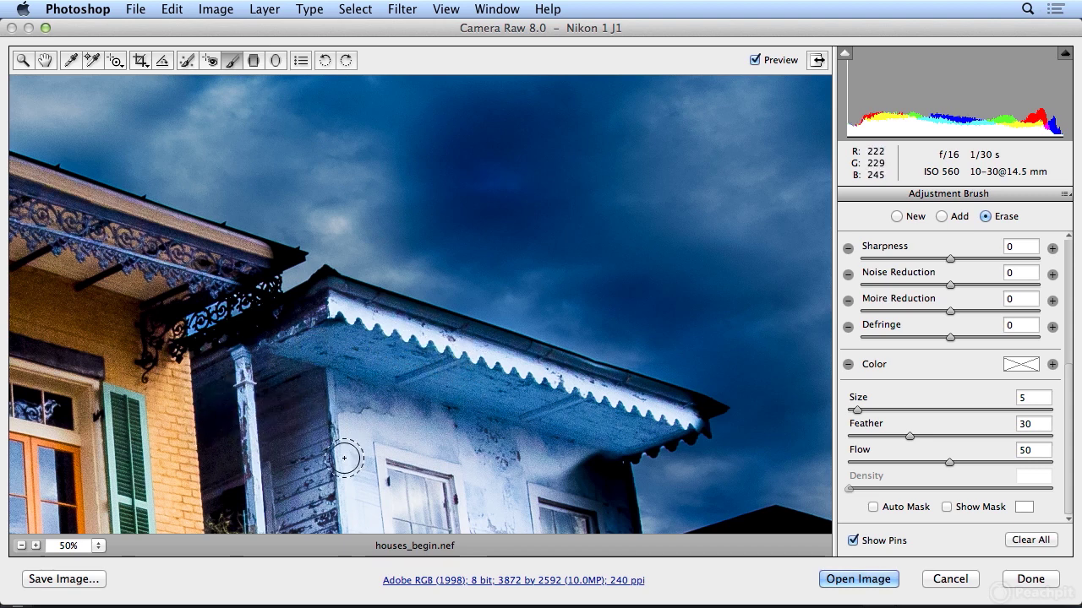
Clear a leftover dark spot and erase a straight line of darkening down the upper wall
{"action": "scroll", "coordinate": [343, 454], "scroll_direction": "down", "scroll_amount": 5}
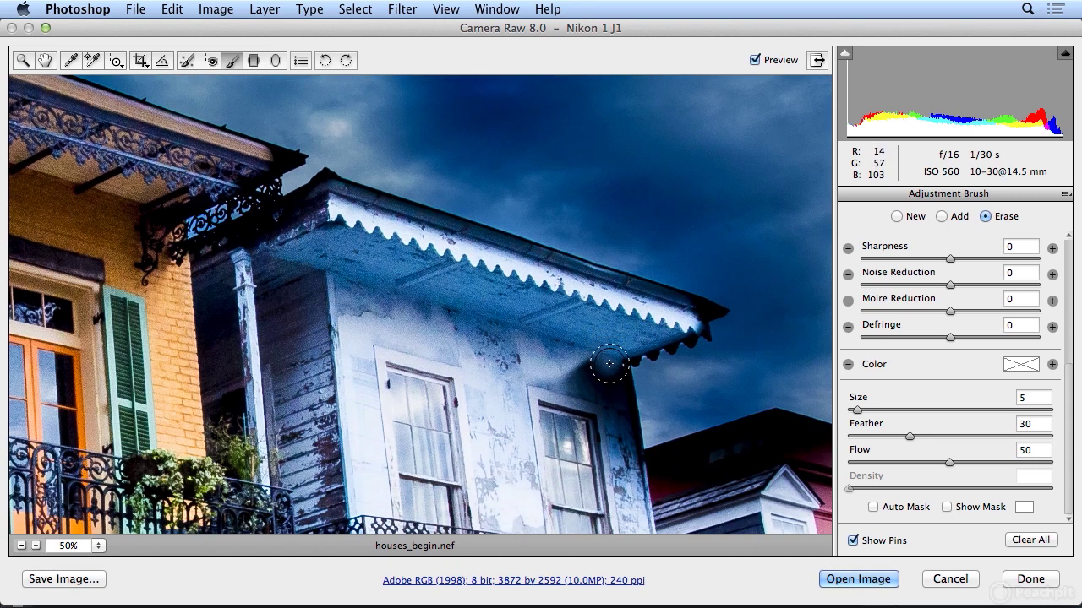
{"action": "left_click", "coordinate": [609, 370]}
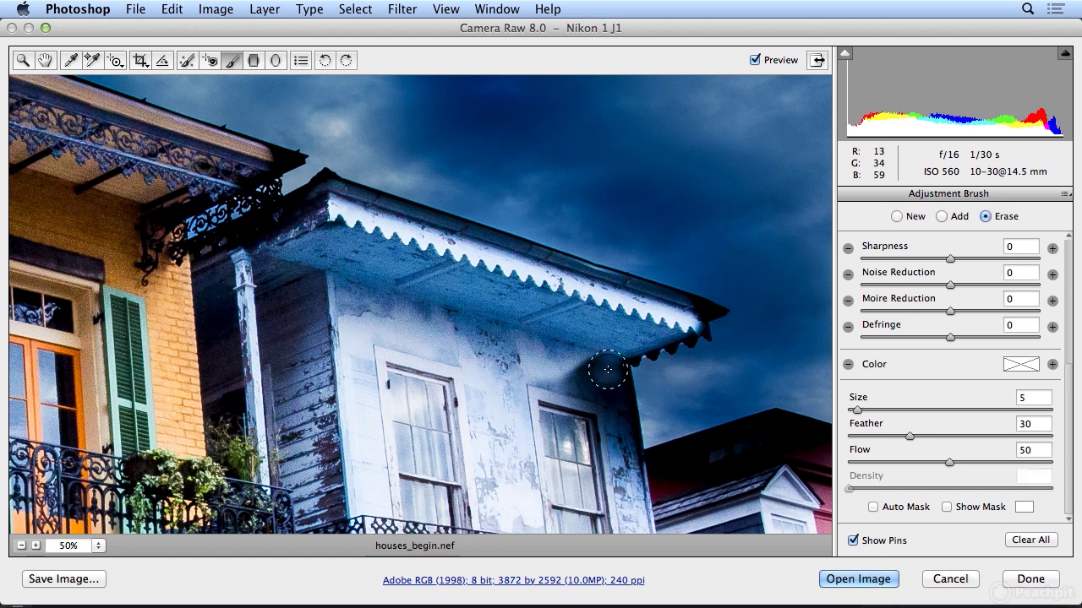
{"action": "key", "text": "shift"}
{"action": "left_click", "coordinate": [619, 475], "text": "shift"}
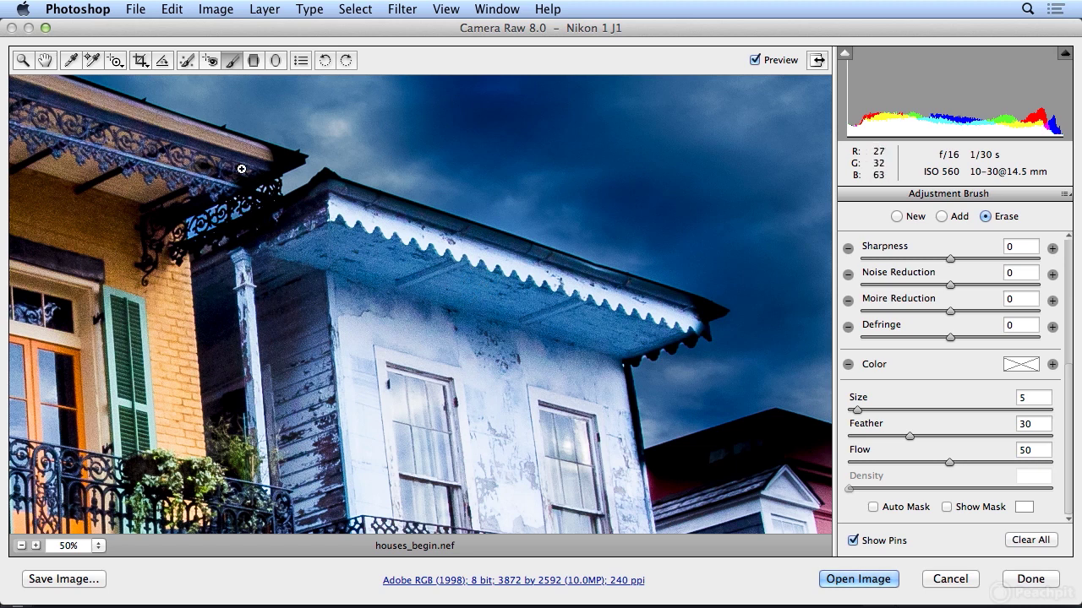
Fit the whole photo in view and toggle Preview to compare against the original
{"action": "key", "text": "super+0"}
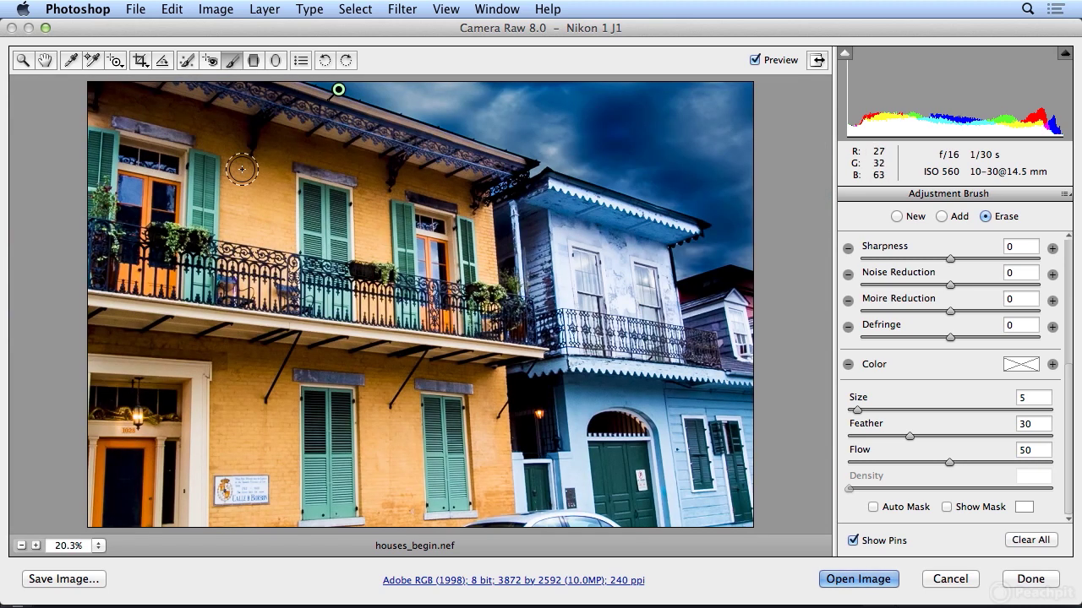
{"action": "left_click", "coordinate": [755, 60]}
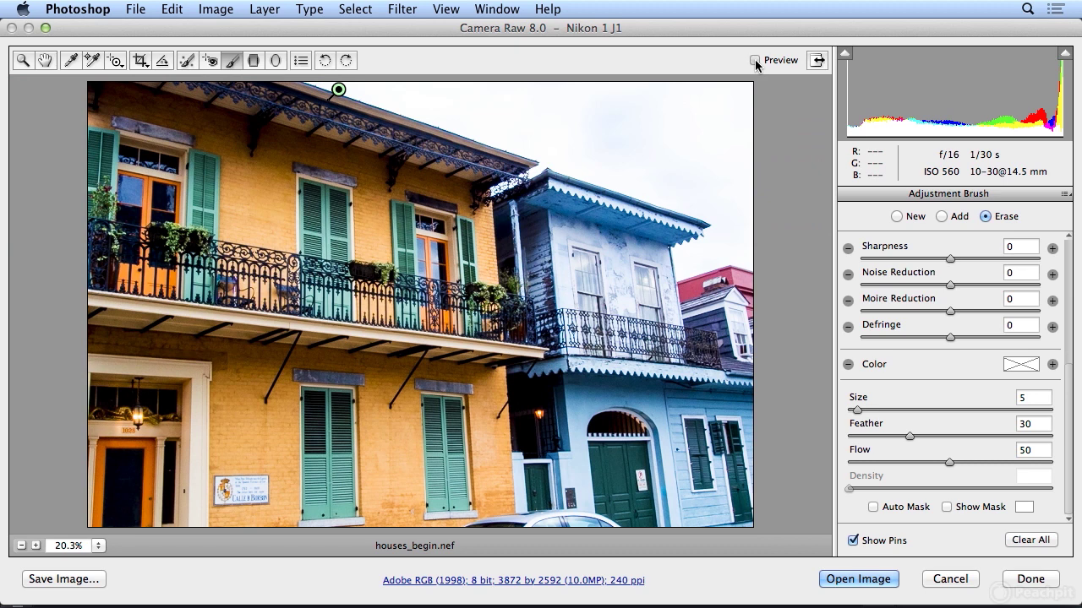
{"action": "left_click", "coordinate": [755, 60]}
{"action": "left_click", "coordinate": [755, 60]}
{"action": "left_click", "coordinate": [755, 60]}
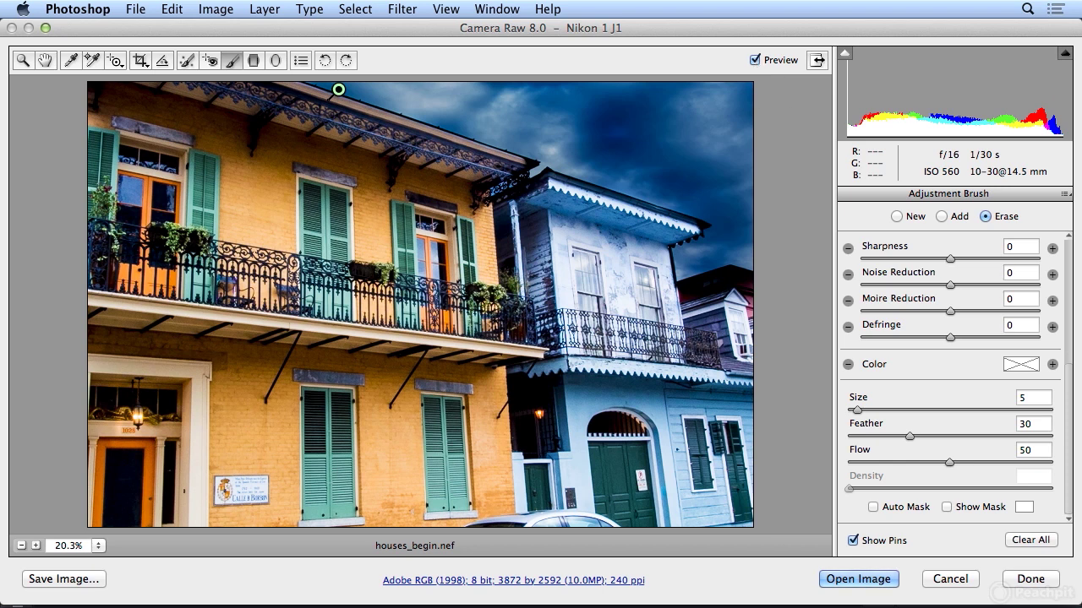
Lighten the sky adjustment's Exposure from -4.00 to -2.80
{"action": "left_click_drag", "start_coordinate": [1070, 437], "coordinate": [1072, 328]}
{"action": "left_click_drag", "start_coordinate": [875, 316], "coordinate": [899, 310]}
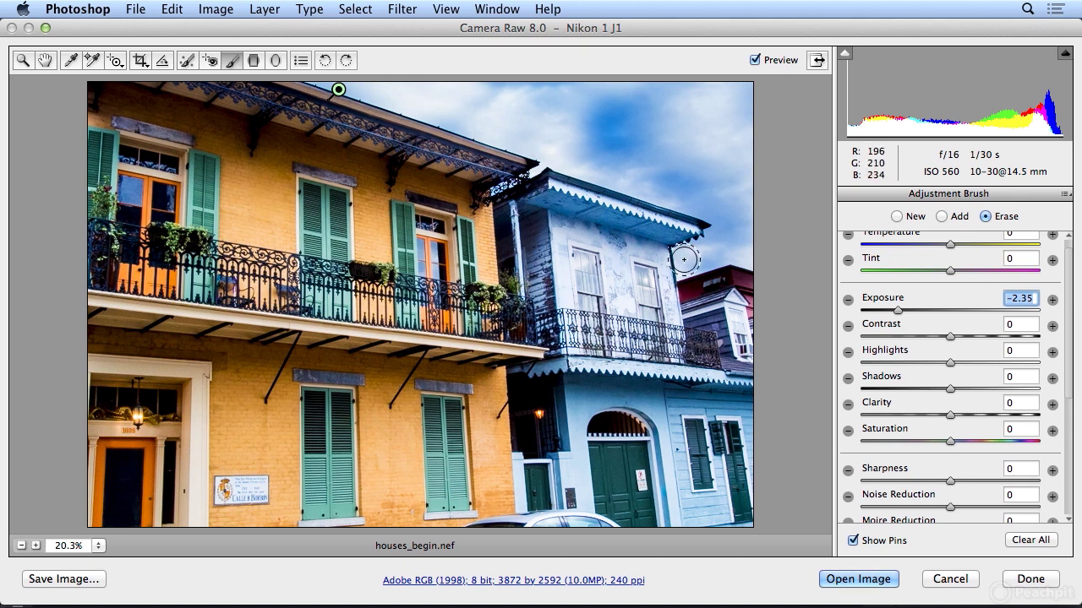
{"action": "mouse_move", "coordinate": [906, 308]}
{"action": "left_mouse_down"}
{"action": "mouse_move", "coordinate": [829, 313]}
{"action": "mouse_move", "coordinate": [925, 312]}
{"action": "mouse_move", "coordinate": [889, 313]}
{"action": "left_mouse_up"}
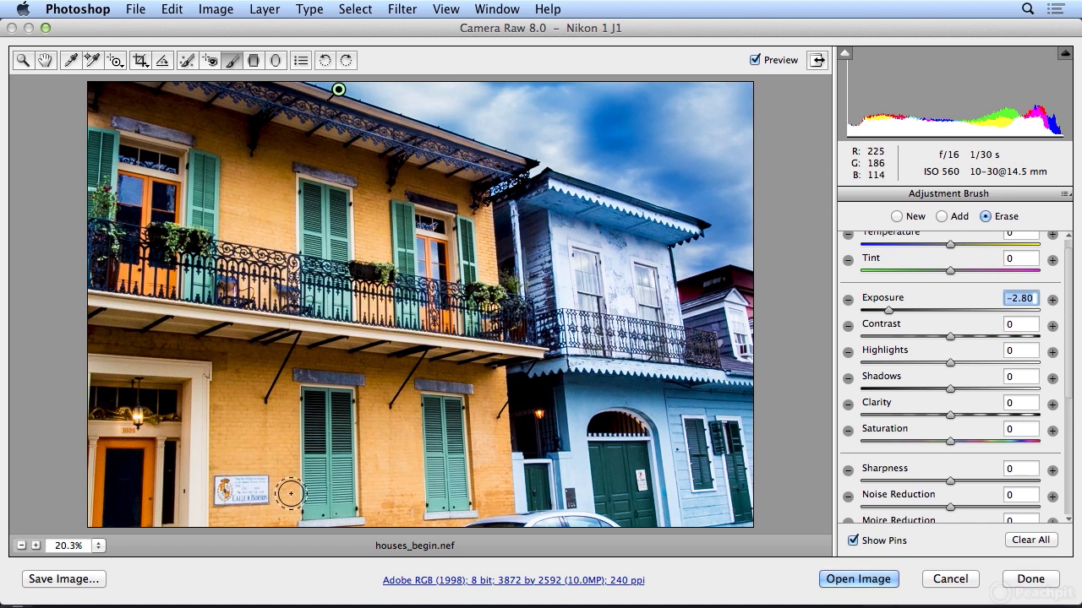
Start a New brush adjustment and zoom to 66.7% on the street sign by the orange door
{"action": "left_click", "coordinate": [896, 217]}
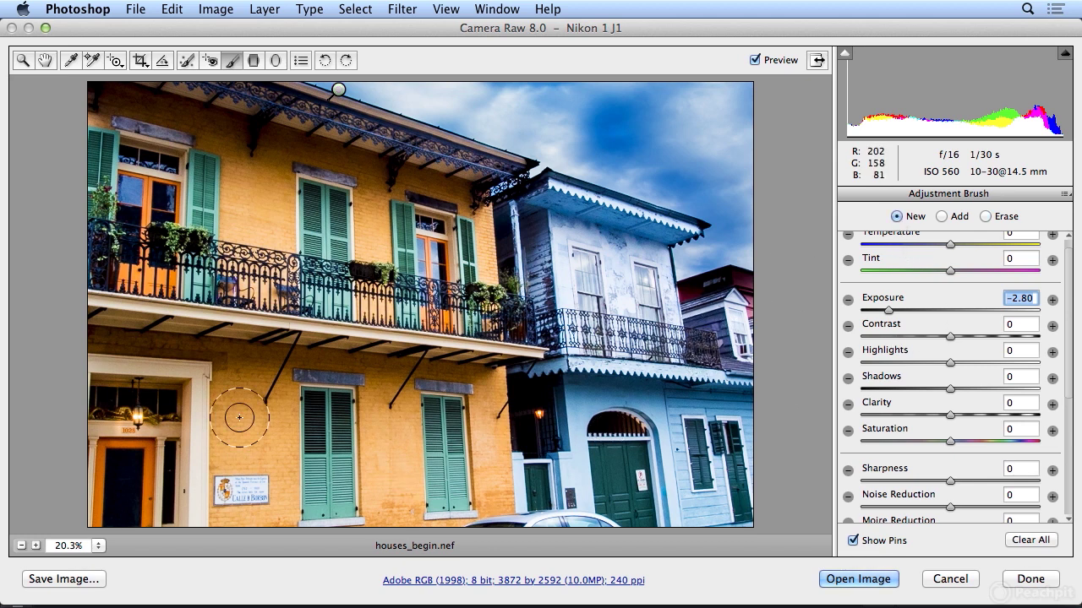
{"action": "left_click", "coordinate": [301, 517], "text": "super"}
{"action": "left_click", "coordinate": [261, 521], "text": "super"}
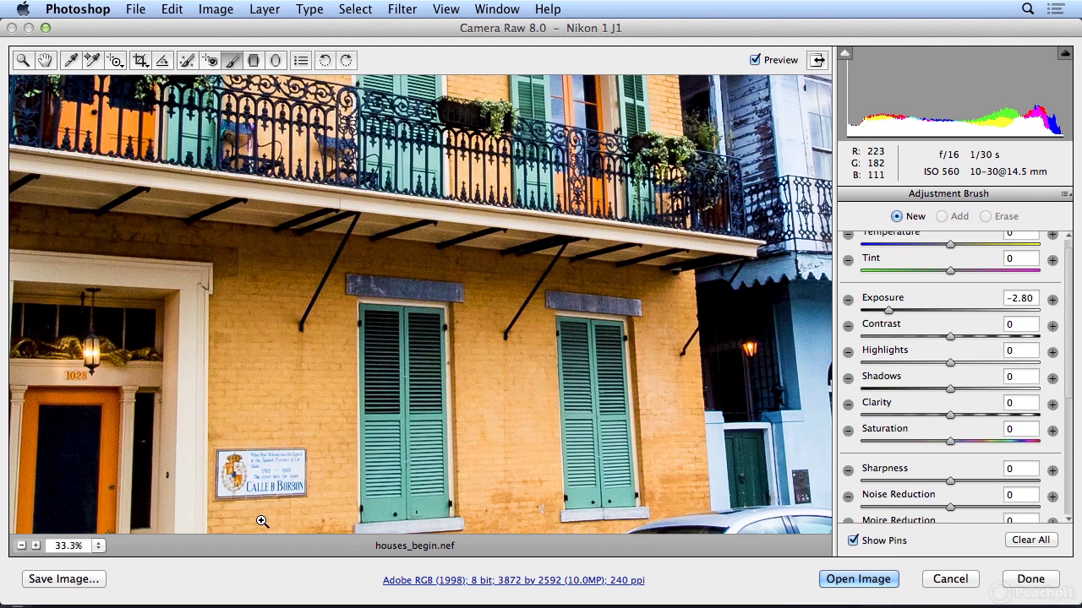
{"action": "left_click", "coordinate": [356, 521], "text": "super"}
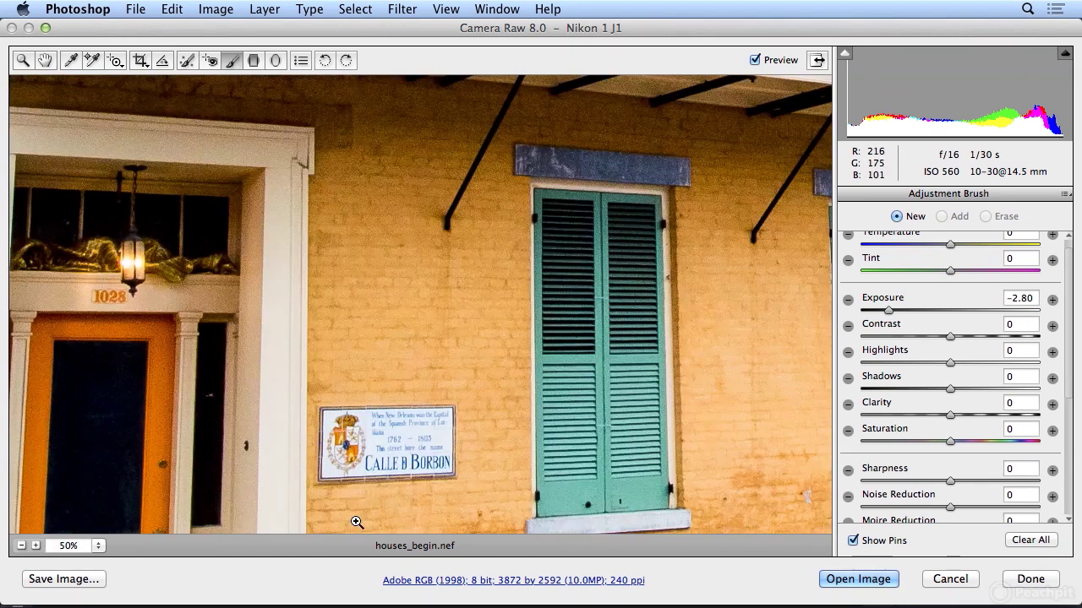
{"action": "left_click", "coordinate": [470, 517], "text": "super"}
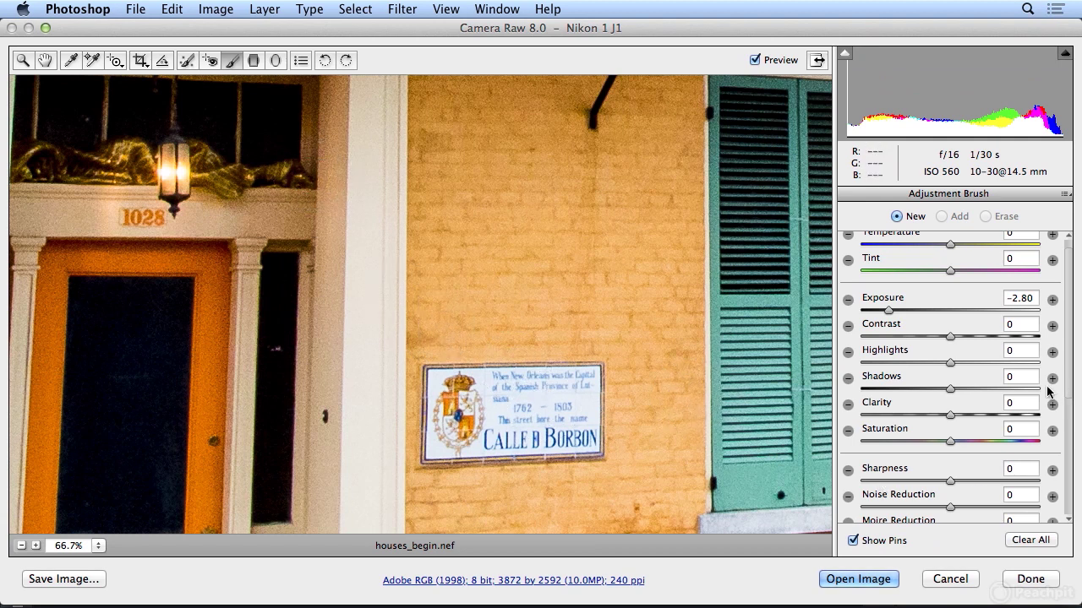
{"action": "left_click_drag", "start_coordinate": [1069, 393], "coordinate": [1064, 514]}
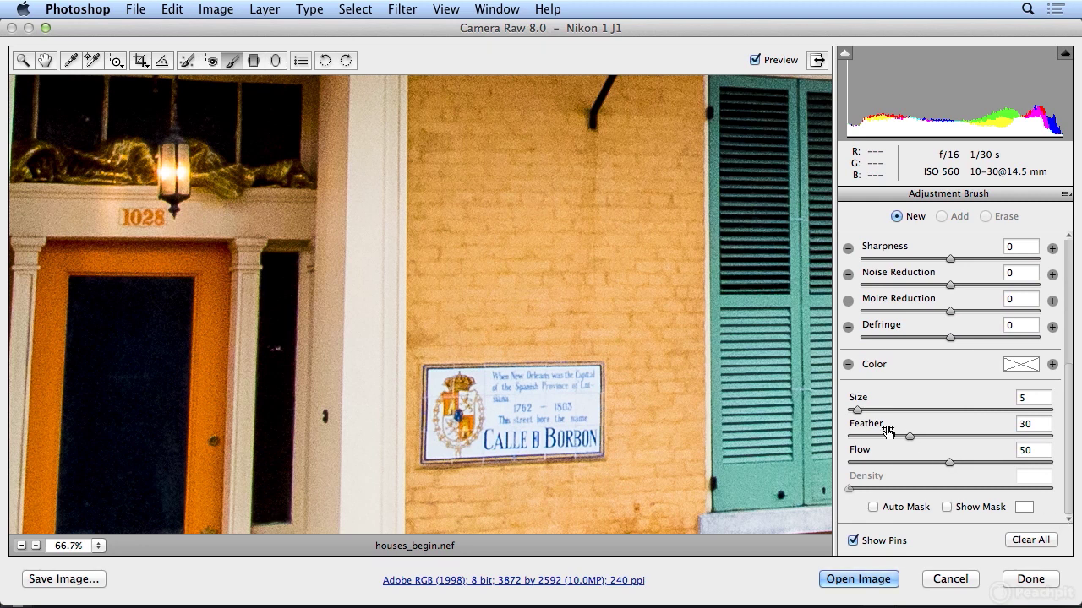
With a tiny Feather 0 brush, outline the street sign's edges using straight strokes
{"action": "left_click_drag", "start_coordinate": [901, 436], "coordinate": [848, 411]}
{"action": "left_click", "coordinate": [857, 412]}
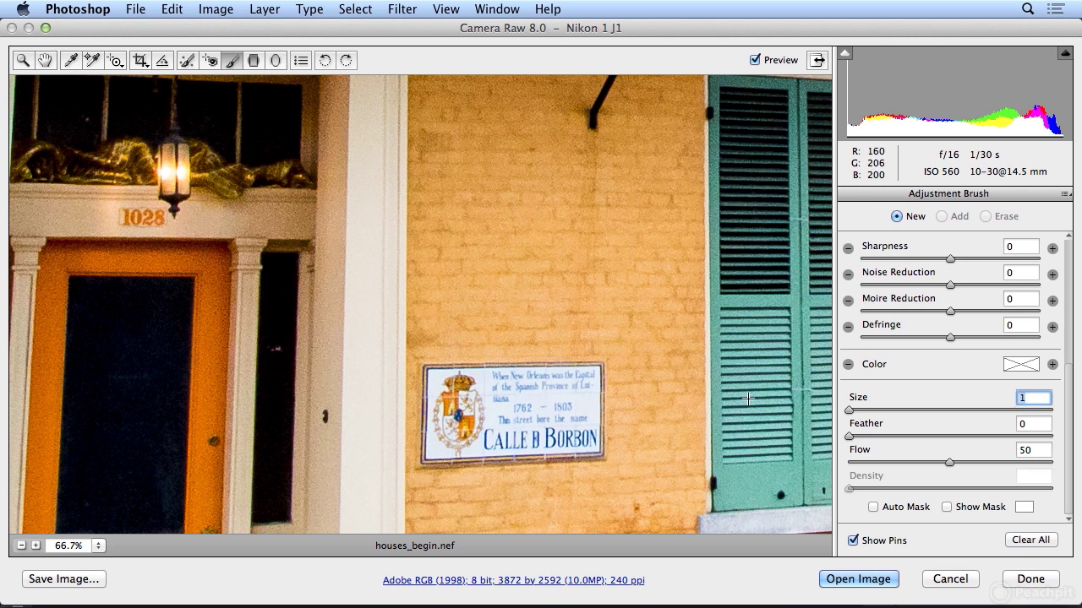
{"action": "left_click", "coordinate": [429, 371]}
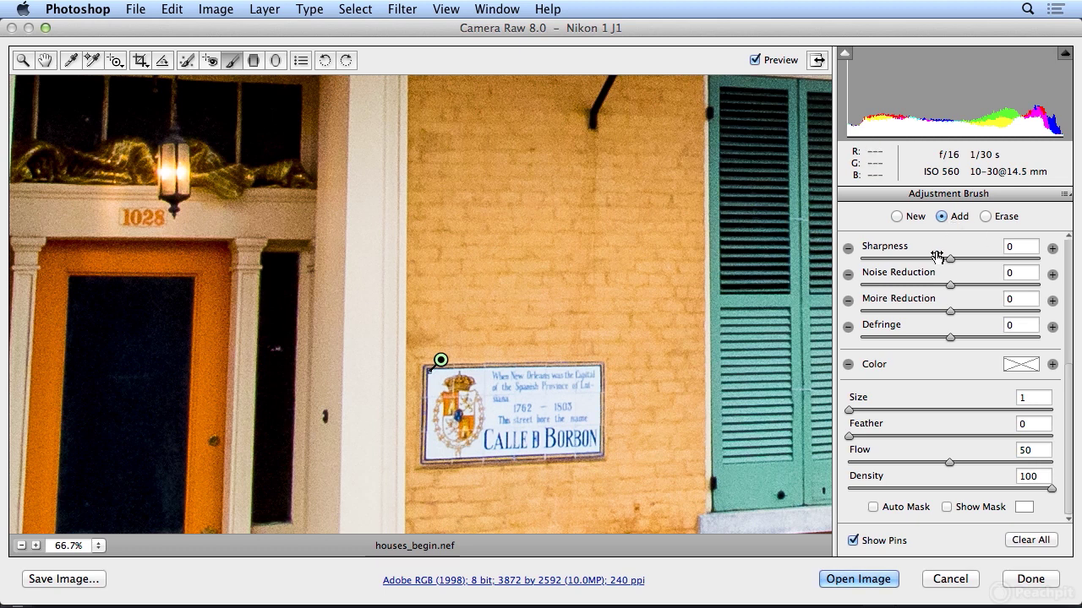
{"action": "key", "text": "Delete"}
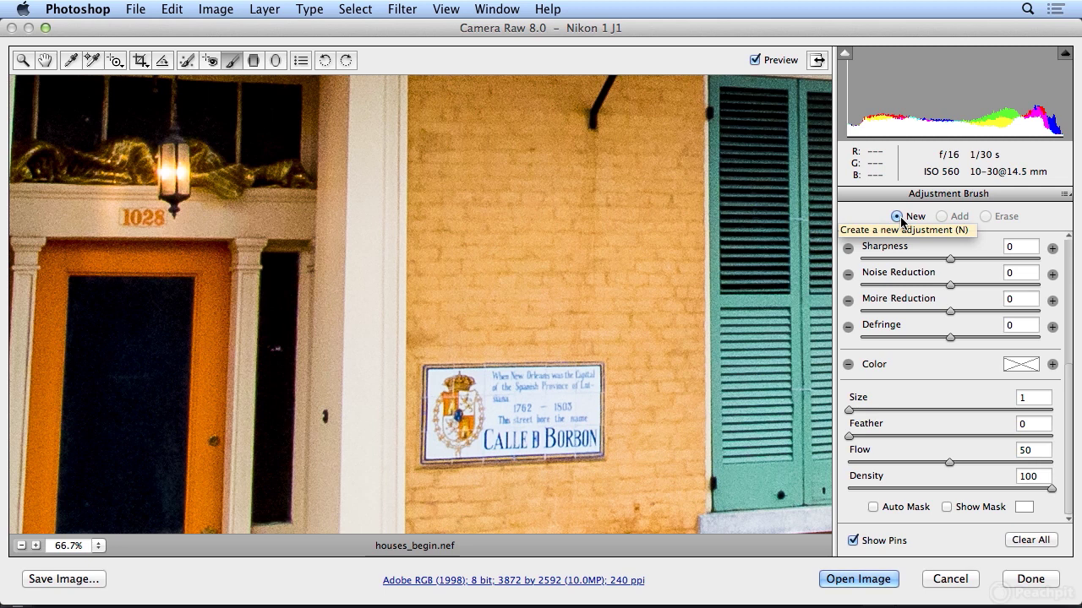
{"action": "left_click", "coordinate": [432, 373]}
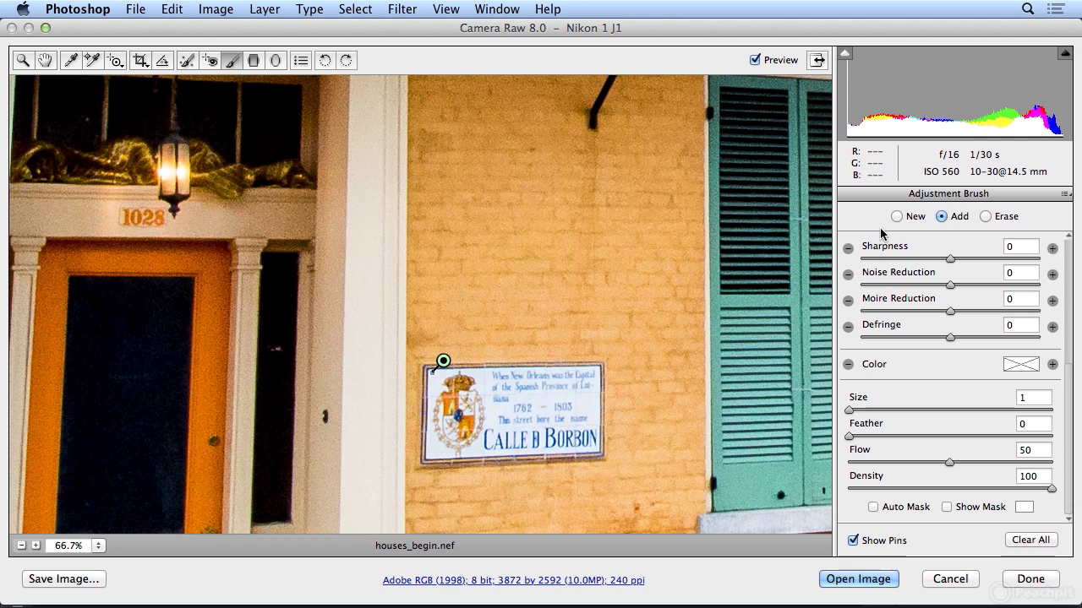
{"action": "left_click", "coordinate": [597, 369], "text": "shift"}
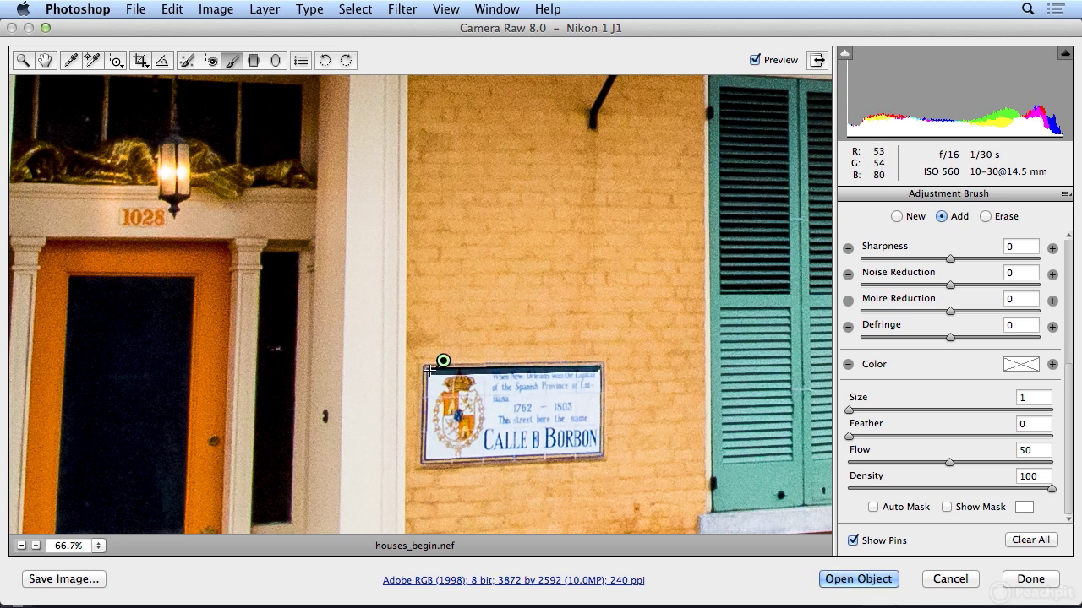
{"action": "key", "text": "shift"}
{"action": "left_click", "coordinate": [427, 457], "text": "shift"}
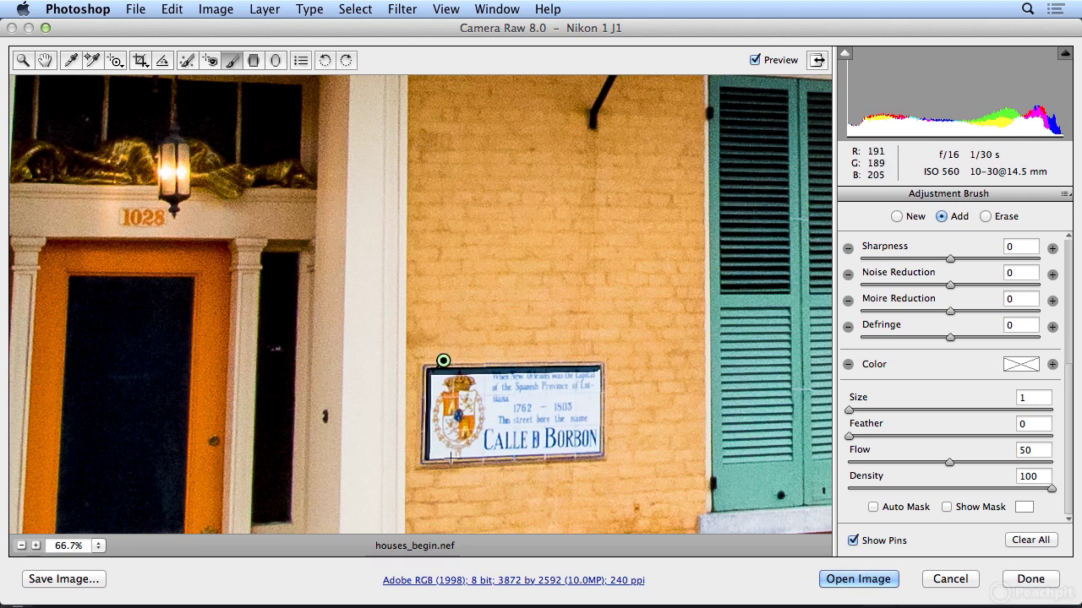
{"action": "left_click", "coordinate": [598, 452], "text": "shift"}
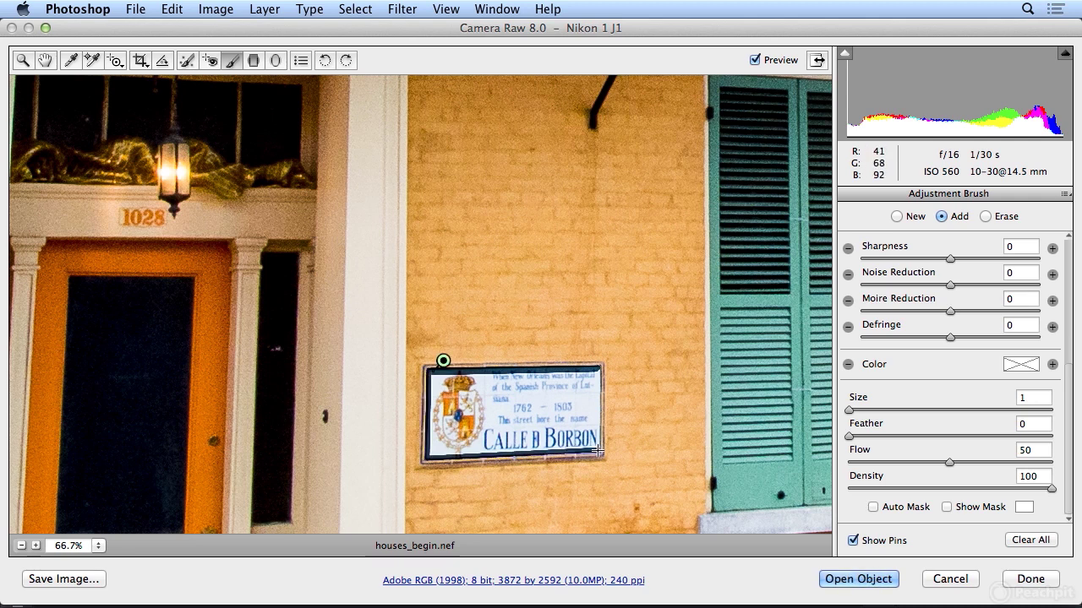
{"action": "left_click", "coordinate": [598, 369], "text": "shift"}
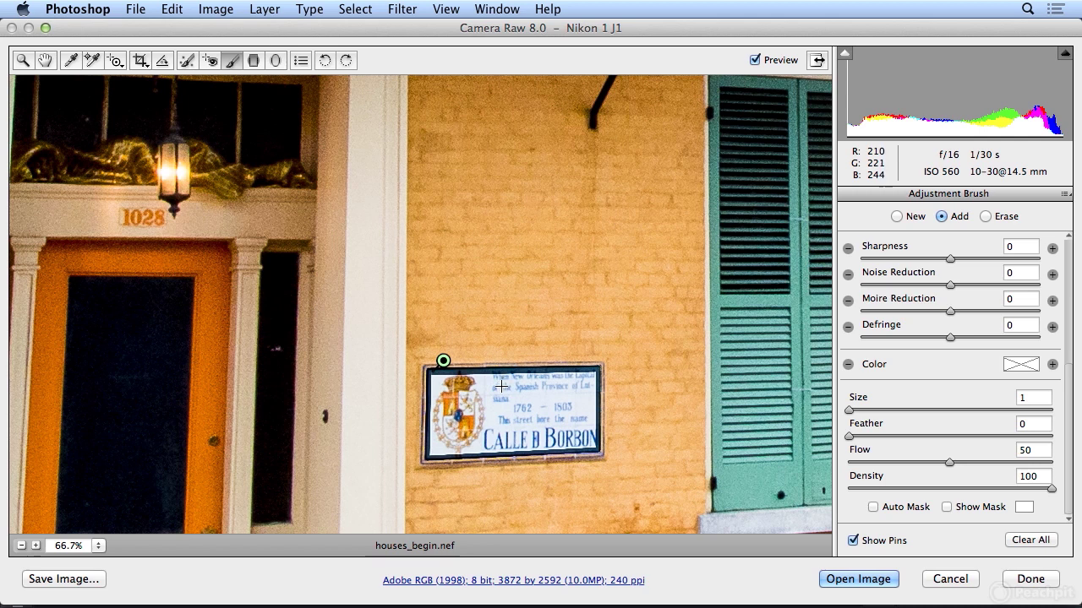
Retrace the sign's outline at brush size 2, then paint over its emblem area with a larger brush
{"action": "key", "text": "bracketright"}
{"action": "key", "text": "bracketleft"}
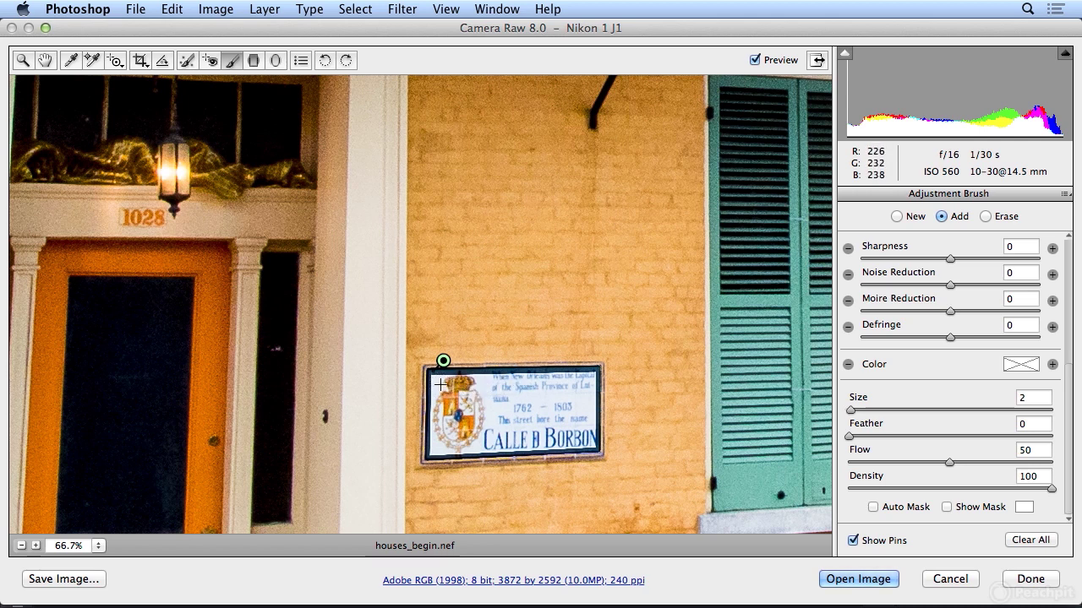
{"action": "mouse_move", "coordinate": [433, 377]}
{"action": "left_mouse_down"}
{"action": "mouse_move", "coordinate": [433, 386]}
{"action": "mouse_move", "coordinate": [478, 381]}
{"action": "left_mouse_up"}
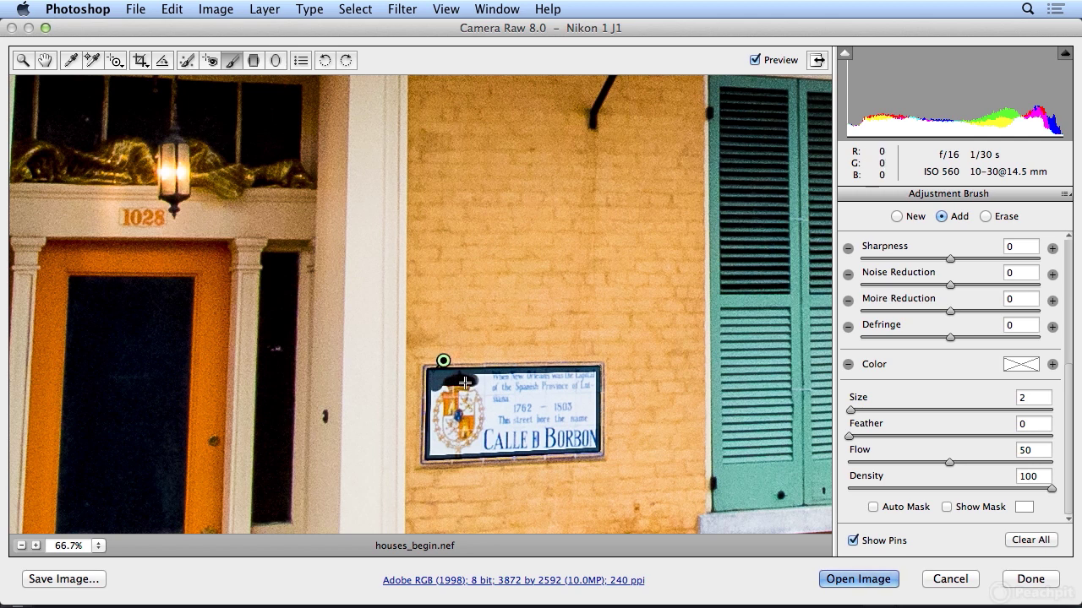
{"action": "left_click", "coordinate": [433, 455], "text": "shift"}
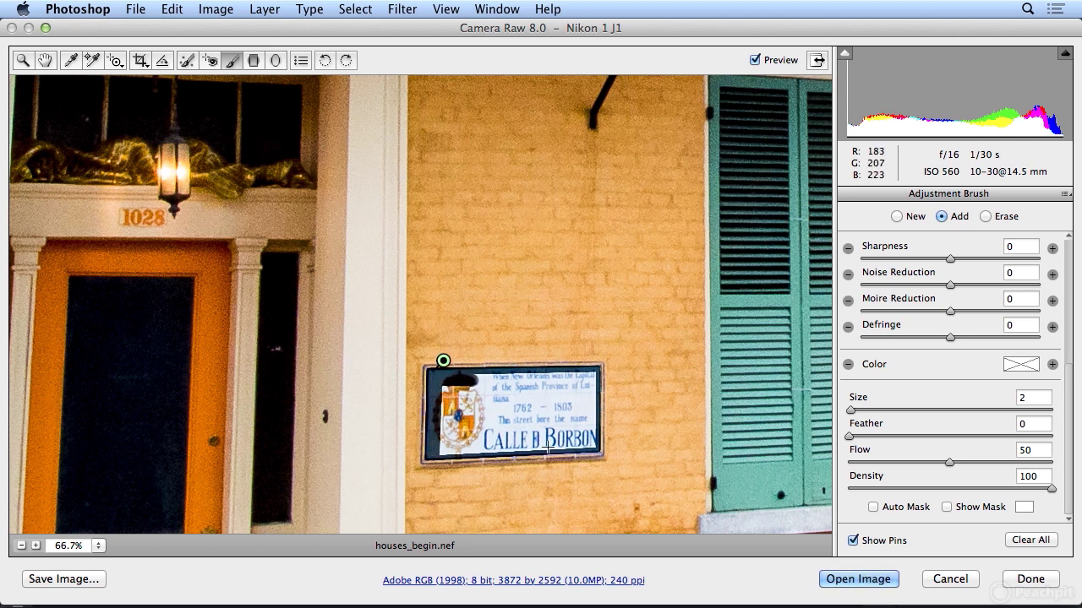
{"action": "left_click", "coordinate": [592, 445], "text": "shift"}
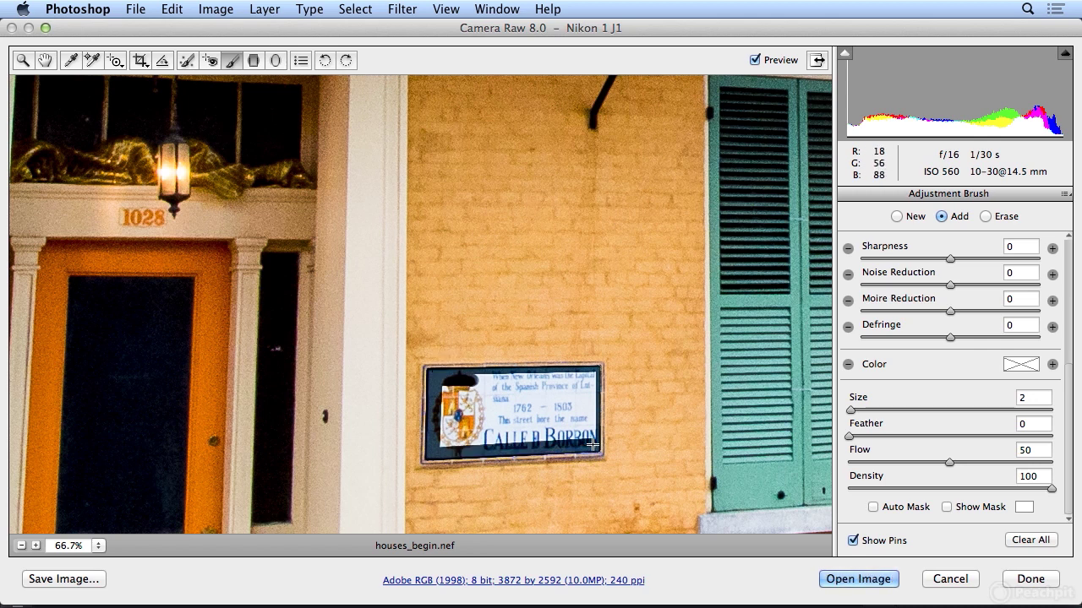
{"action": "left_click", "coordinate": [594, 373], "text": "shift"}
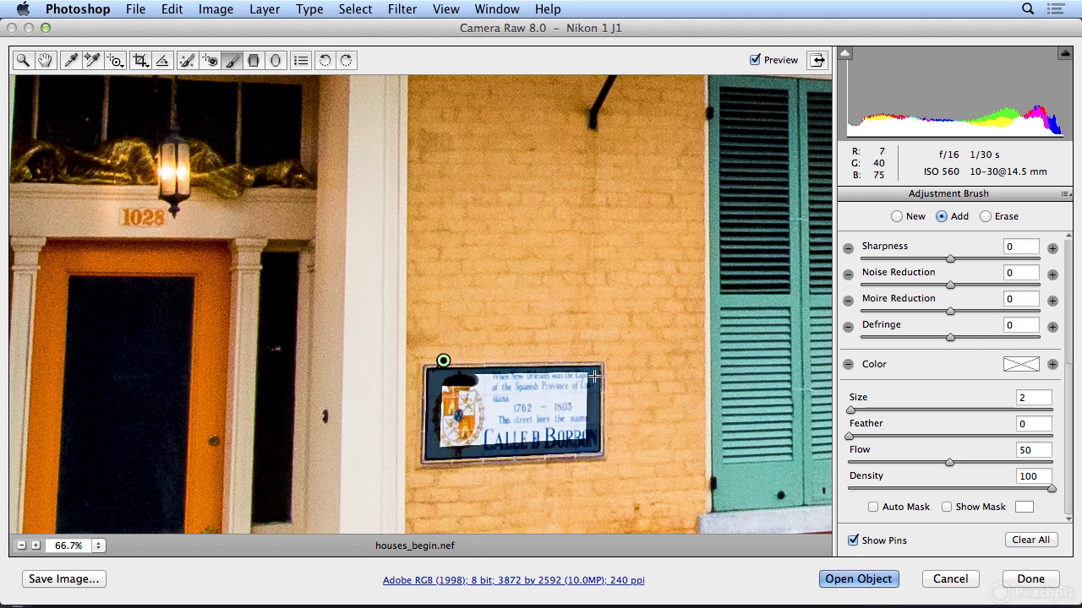
{"action": "left_click", "coordinate": [475, 381], "text": "shift"}
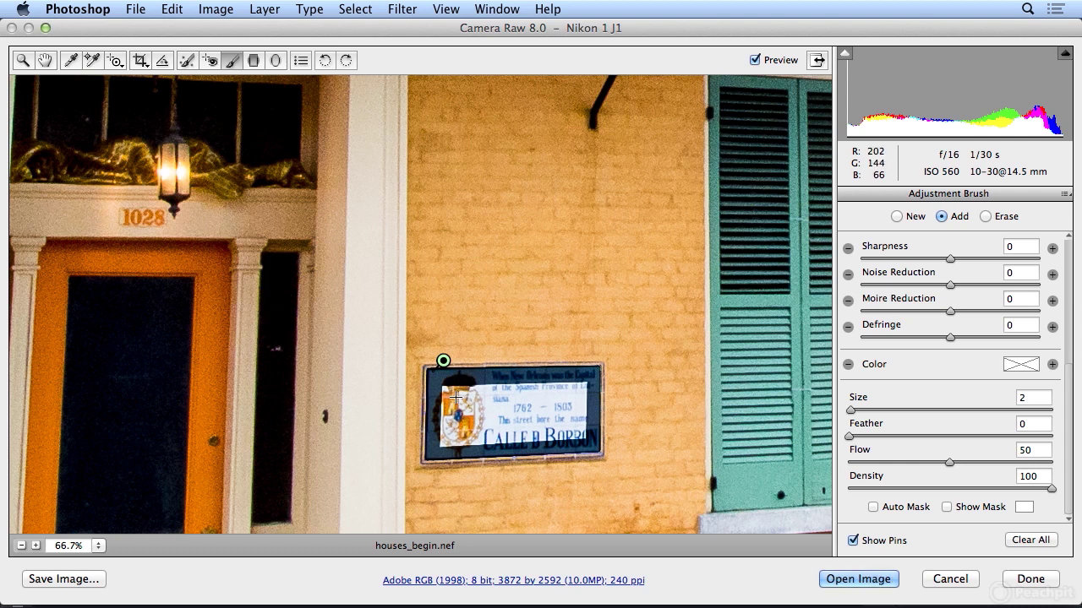
{"action": "key", "text": "bracketright"}
{"action": "key", "text": "bracketright"}
{"action": "mouse_move", "coordinate": [457, 396]}
{"action": "left_mouse_down"}
{"action": "mouse_move", "coordinate": [446, 438]}
{"action": "mouse_move", "coordinate": [568, 441]}
{"action": "mouse_move", "coordinate": [577, 388]}
{"action": "mouse_move", "coordinate": [467, 396]}
{"action": "mouse_move", "coordinate": [517, 407]}
{"action": "mouse_move", "coordinate": [465, 411]}
{"action": "mouse_move", "coordinate": [480, 420]}
{"action": "mouse_move", "coordinate": [562, 415]}
{"action": "mouse_move", "coordinate": [466, 434]}
{"action": "left_mouse_up"}
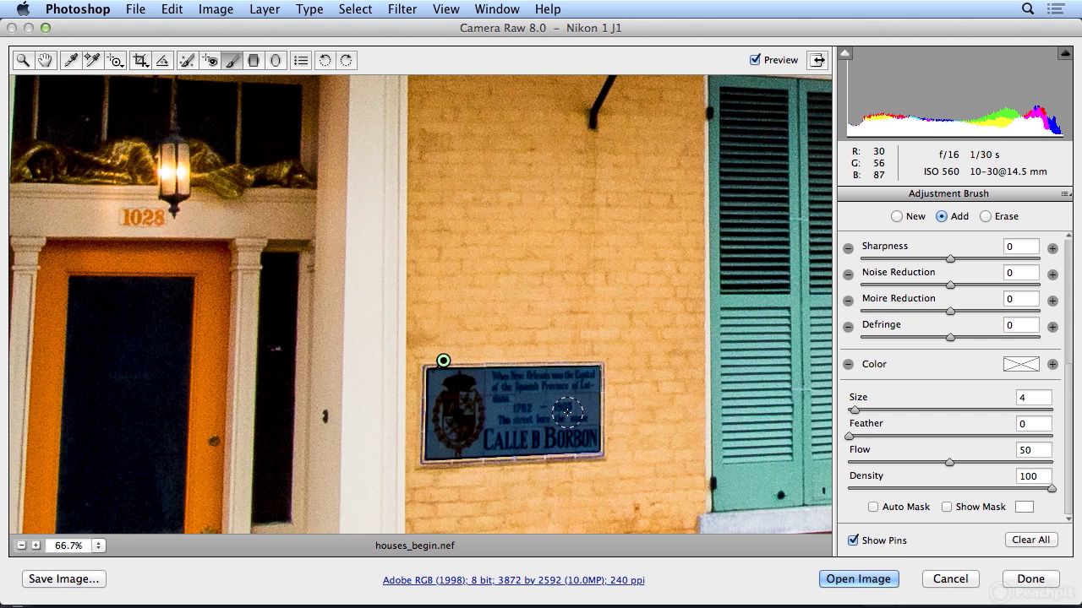
Give the sign adjustment Exposure +0.35, Contrast +53, Clarity +26, Sharpness +41 and Shadows -100
{"action": "left_click_drag", "start_coordinate": [1069, 439], "coordinate": [1078, 285]}
{"action": "left_click_drag", "start_coordinate": [889, 325], "coordinate": [969, 326]}
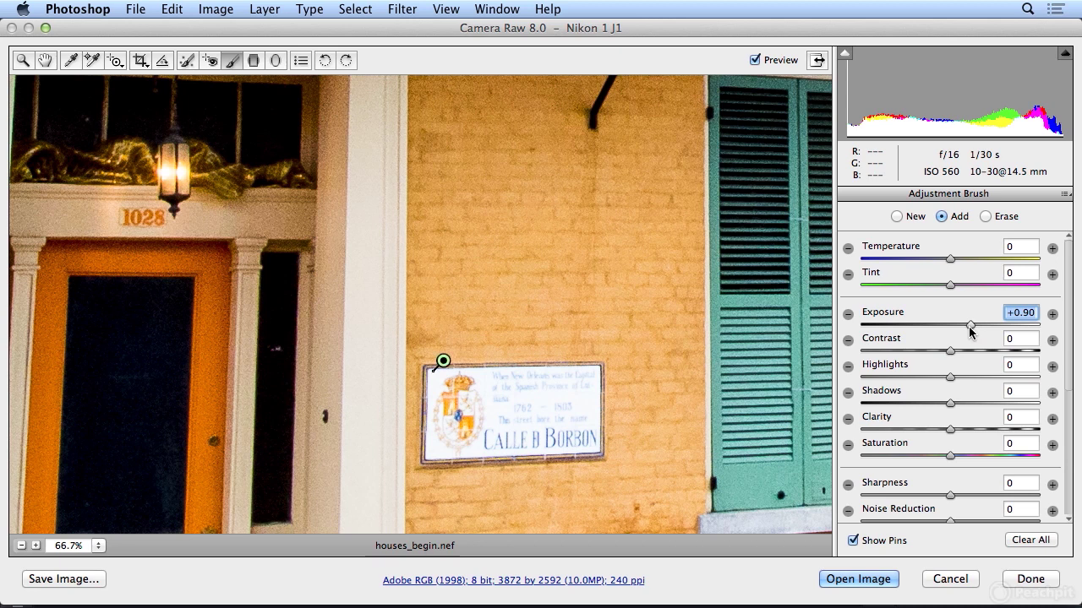
{"action": "left_click_drag", "start_coordinate": [952, 405], "coordinate": [876, 413]}
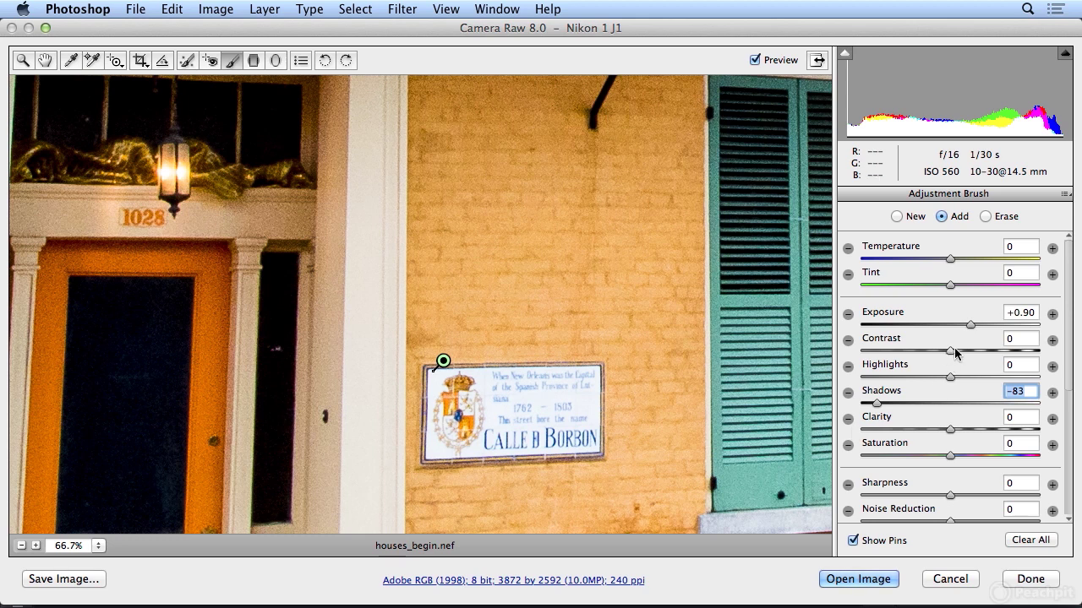
{"action": "left_click_drag", "start_coordinate": [952, 350], "coordinate": [960, 325]}
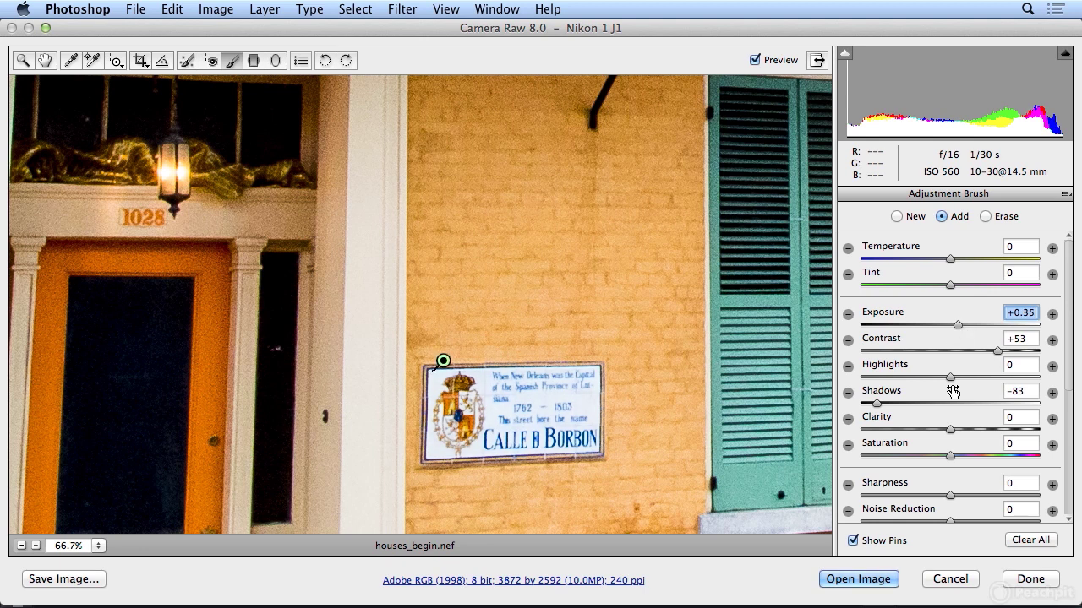
{"action": "left_click_drag", "start_coordinate": [950, 435], "coordinate": [973, 439]}
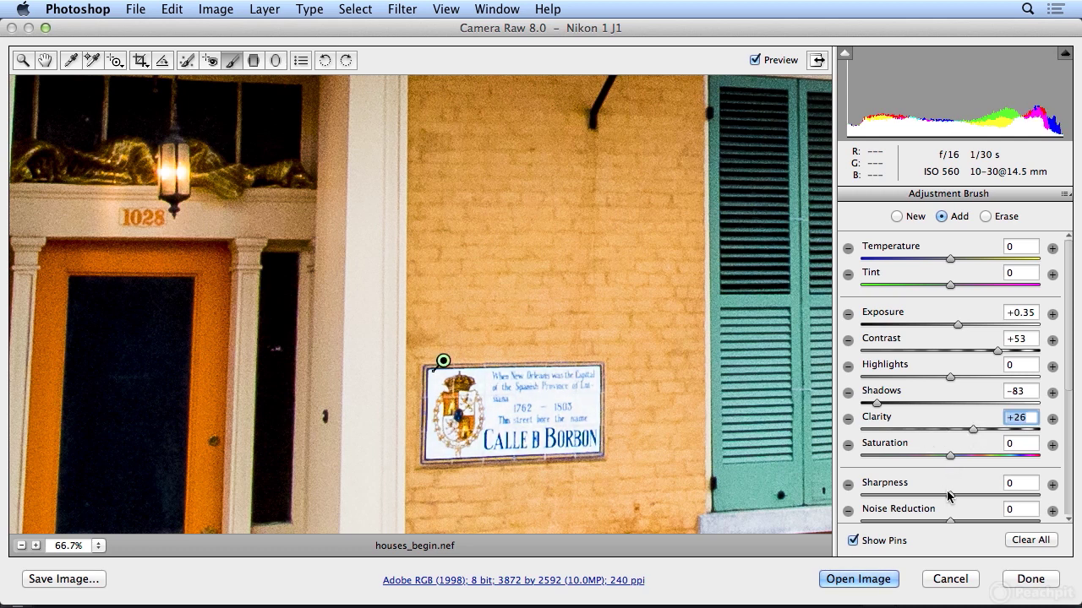
{"action": "left_click_drag", "start_coordinate": [950, 498], "coordinate": [985, 498]}
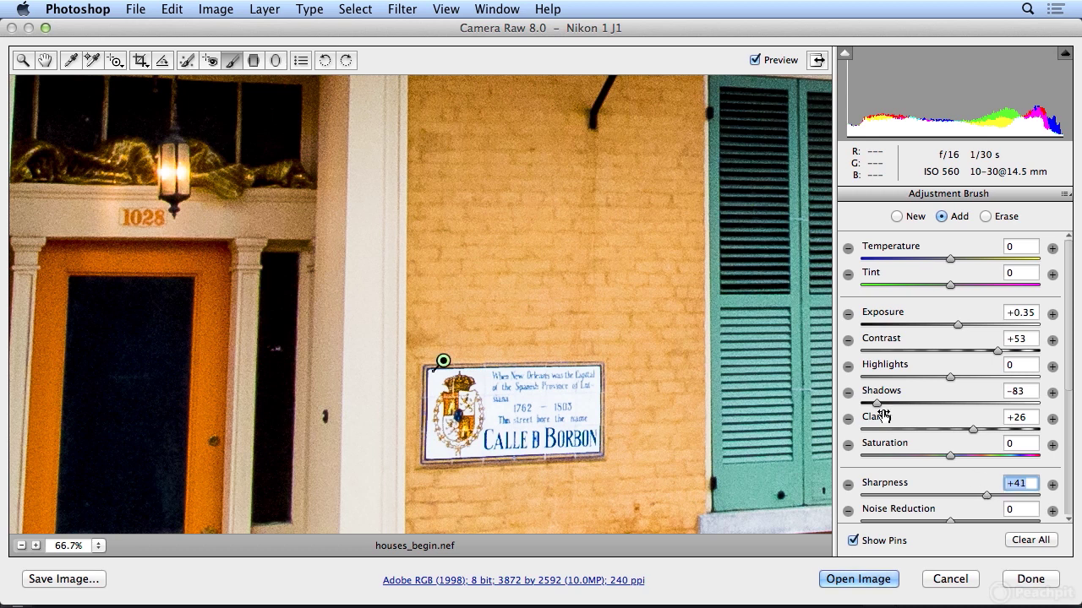
{"action": "left_click_drag", "start_coordinate": [877, 403], "coordinate": [862, 406]}
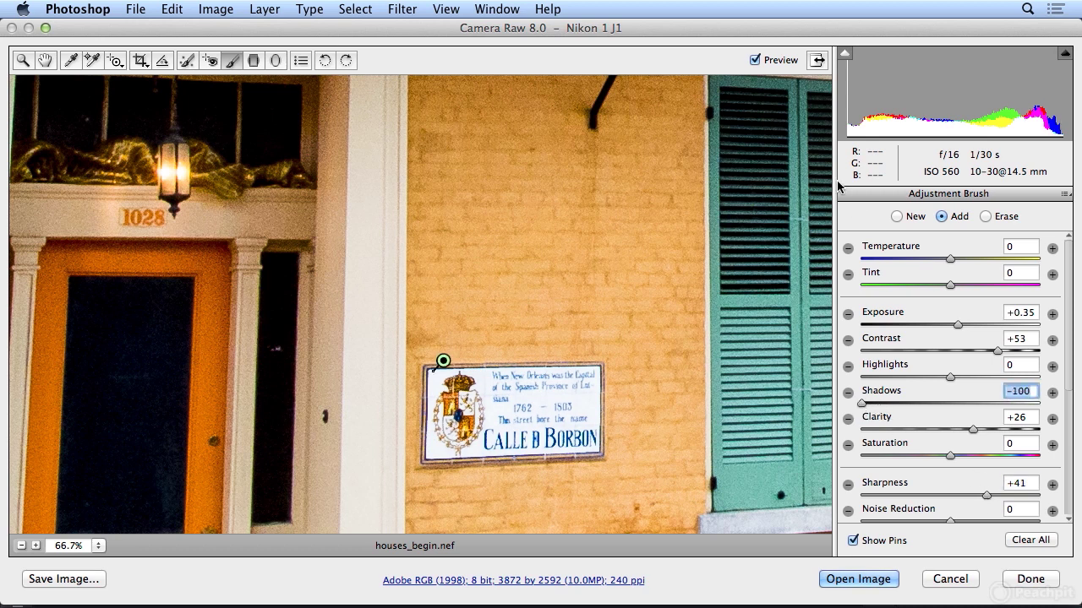
Compare the sign before and after, then raise its Saturation to +59
{"action": "left_click", "coordinate": [755, 60]}
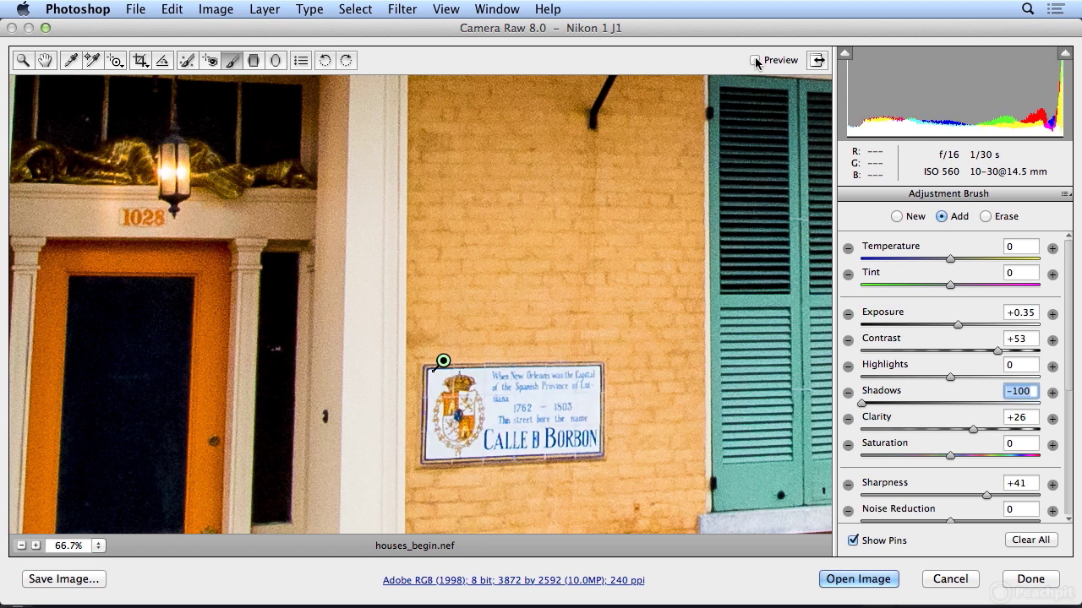
{"action": "left_click", "coordinate": [755, 60]}
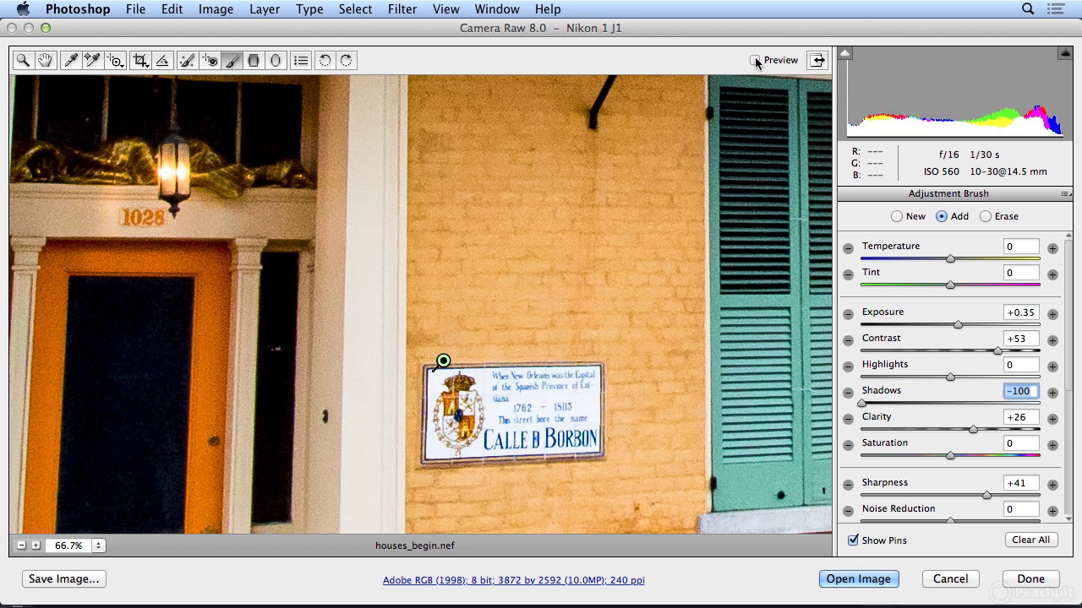
{"action": "left_click", "coordinate": [755, 60]}
{"action": "left_click", "coordinate": [755, 60]}
{"action": "left_click_drag", "start_coordinate": [951, 453], "coordinate": [1003, 460]}
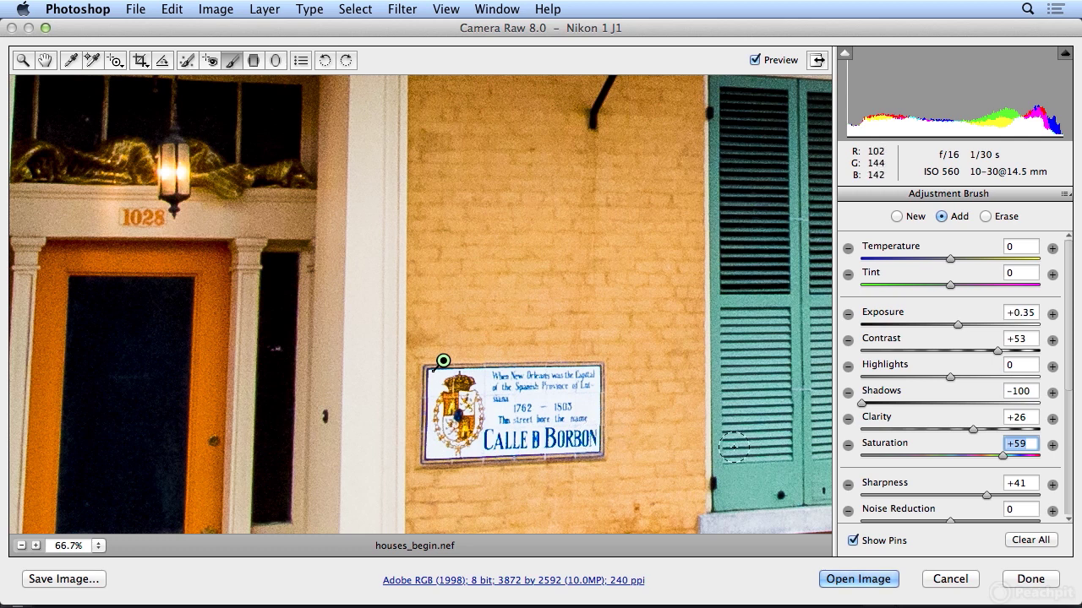
{"action": "key", "text": "super+0"}
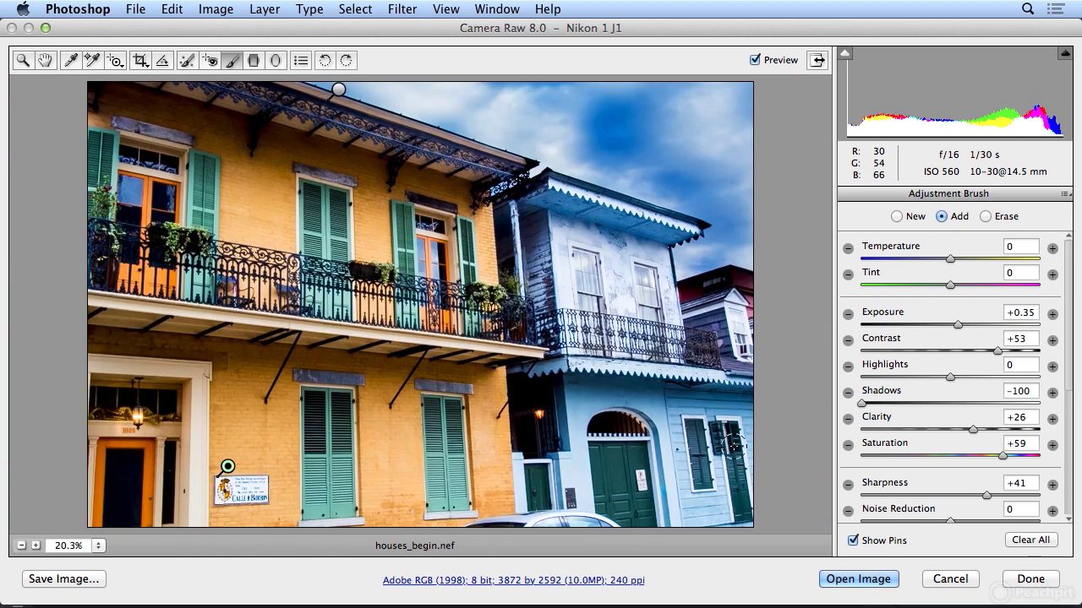
Toggle Preview repeatedly to compare the sky with and without local edits, then select the top sky pin
{"action": "mouse_move", "coordinate": [227, 466]}
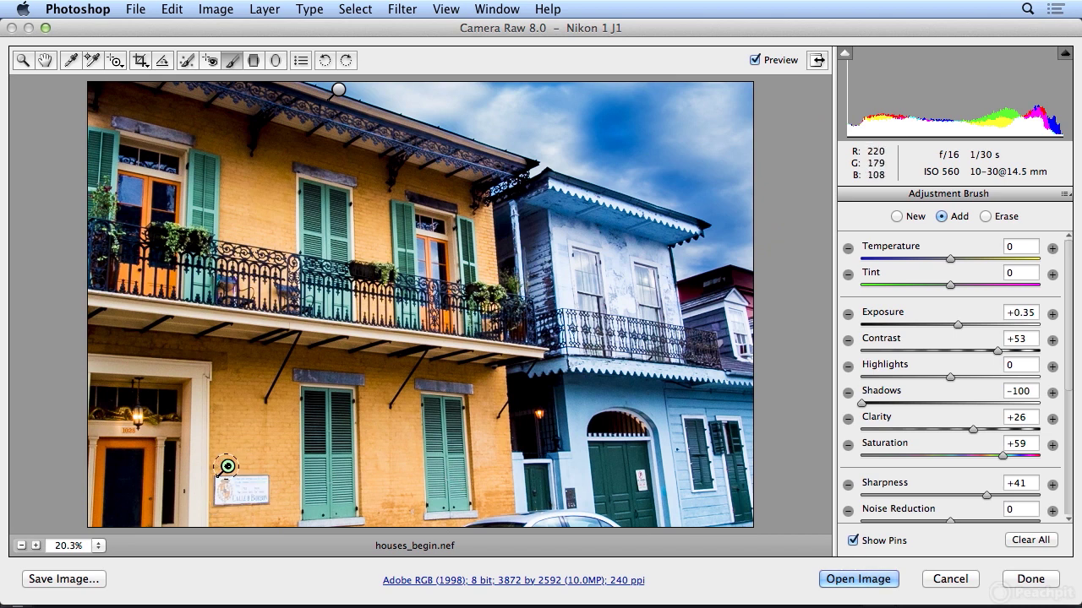
{"action": "left_click", "coordinate": [755, 60]}
{"action": "left_click", "coordinate": [755, 60]}
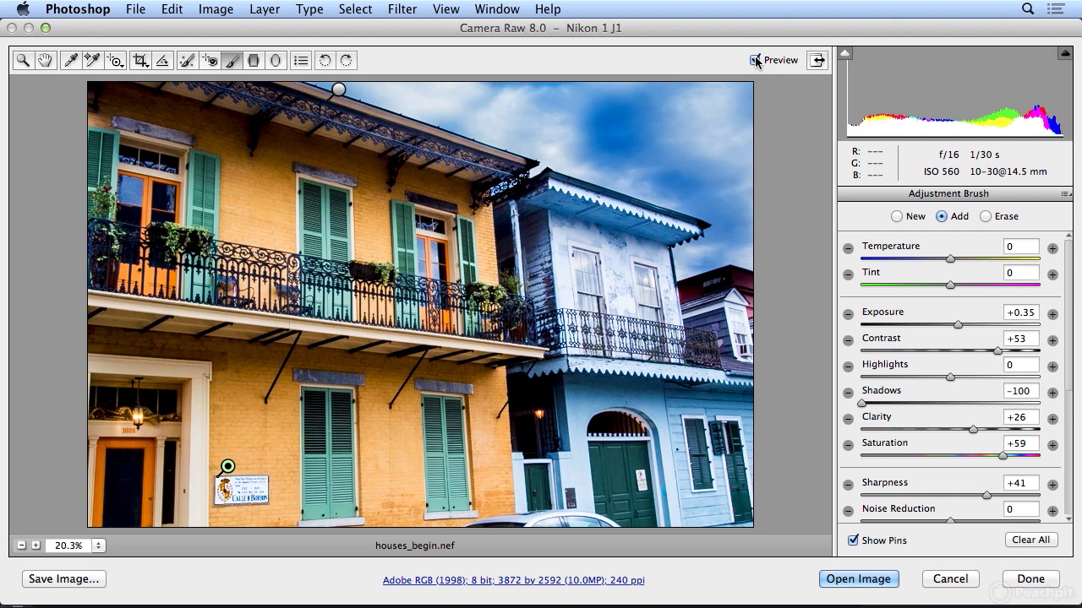
{"action": "left_click", "coordinate": [755, 60]}
{"action": "left_click", "coordinate": [754, 60]}
{"action": "left_click", "coordinate": [755, 60]}
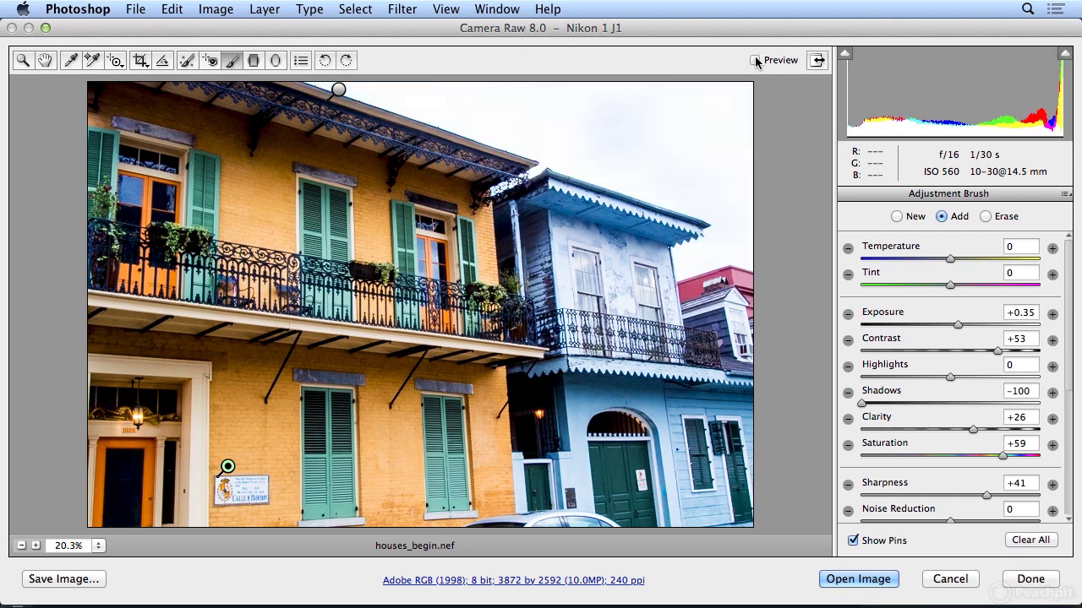
{"action": "left_click", "coordinate": [755, 60]}
{"action": "left_click", "coordinate": [755, 61]}
{"action": "left_click", "coordinate": [754, 60]}
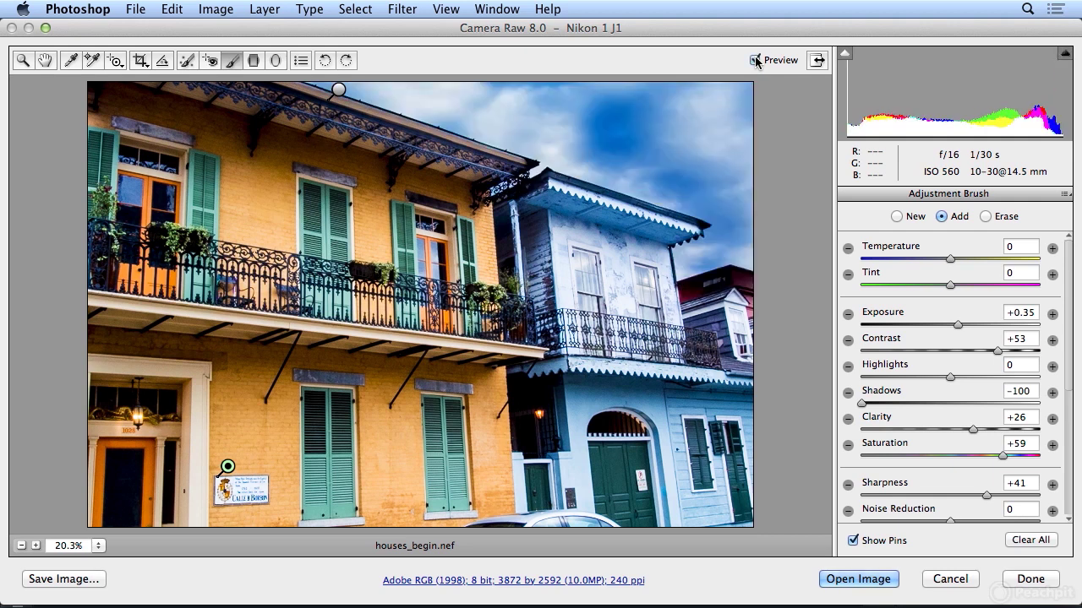
{"action": "left_click", "coordinate": [340, 91]}
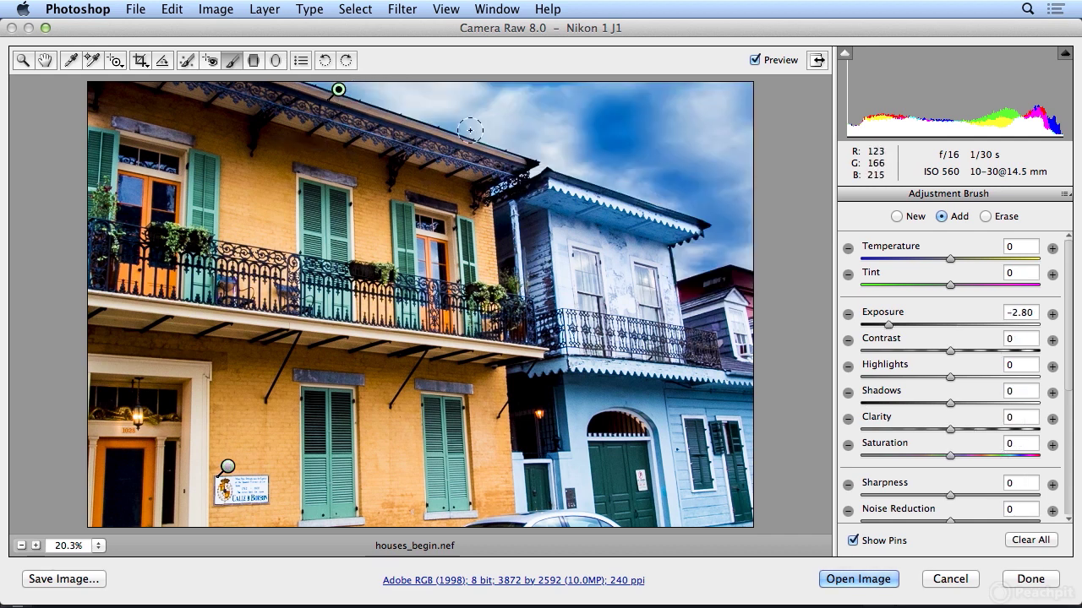
{"action": "mouse_move", "coordinate": [337, 89]}
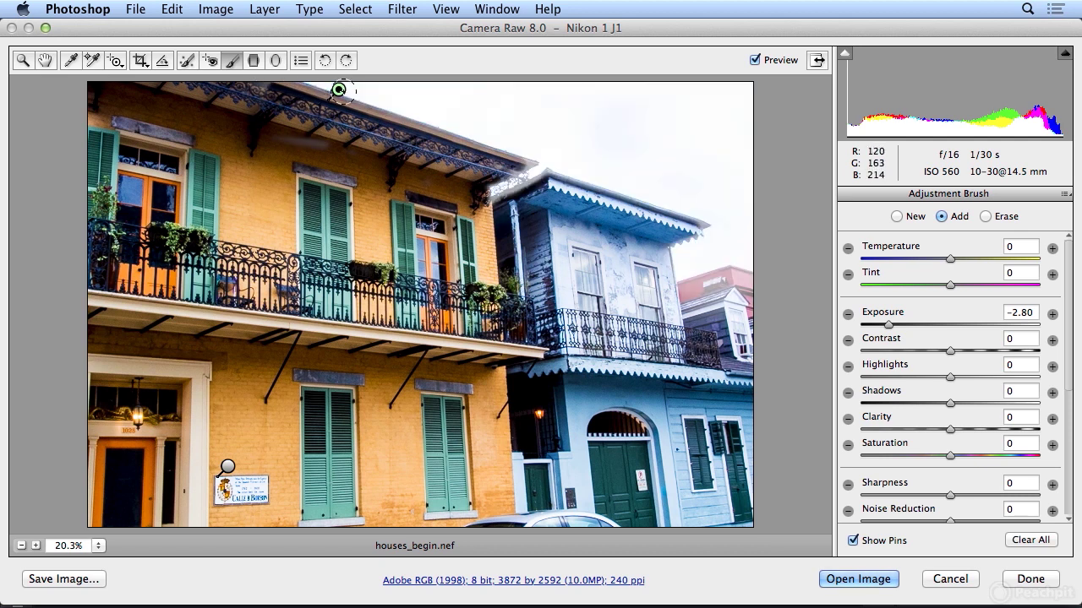
Erase the sky darkening along both roof edges and ease the sky Exposure to -2.25
{"action": "left_click", "coordinate": [986, 217]}
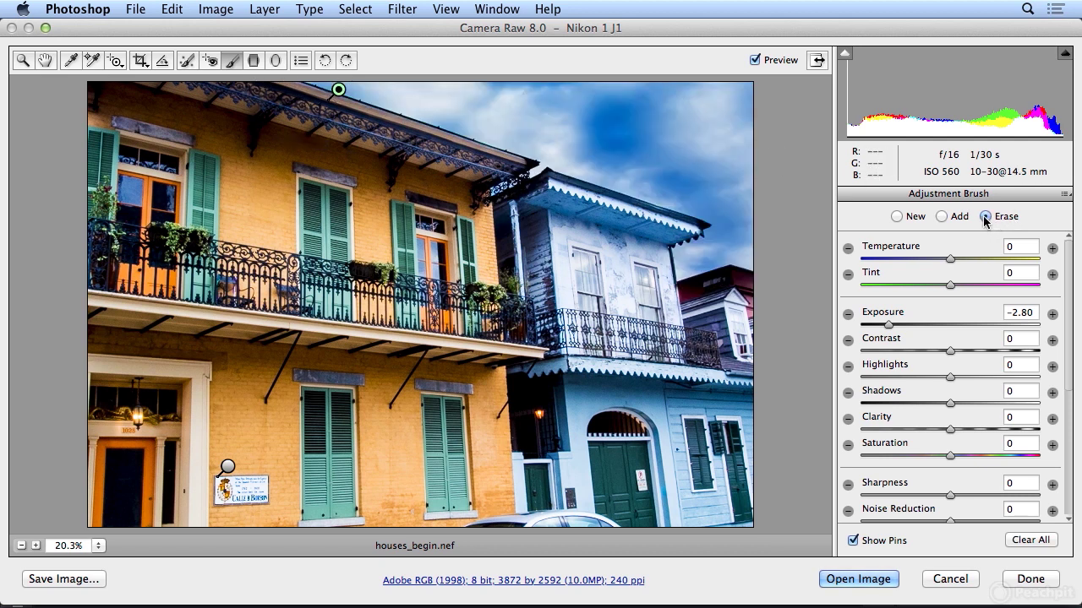
{"action": "mouse_move", "coordinate": [230, 103]}
{"action": "left_mouse_down"}
{"action": "mouse_move", "coordinate": [263, 98]}
{"action": "mouse_move", "coordinate": [251, 110]}
{"action": "mouse_move", "coordinate": [338, 153]}
{"action": "mouse_move", "coordinate": [390, 167]}
{"action": "left_mouse_up"}
{"action": "mouse_move", "coordinate": [339, 89]}
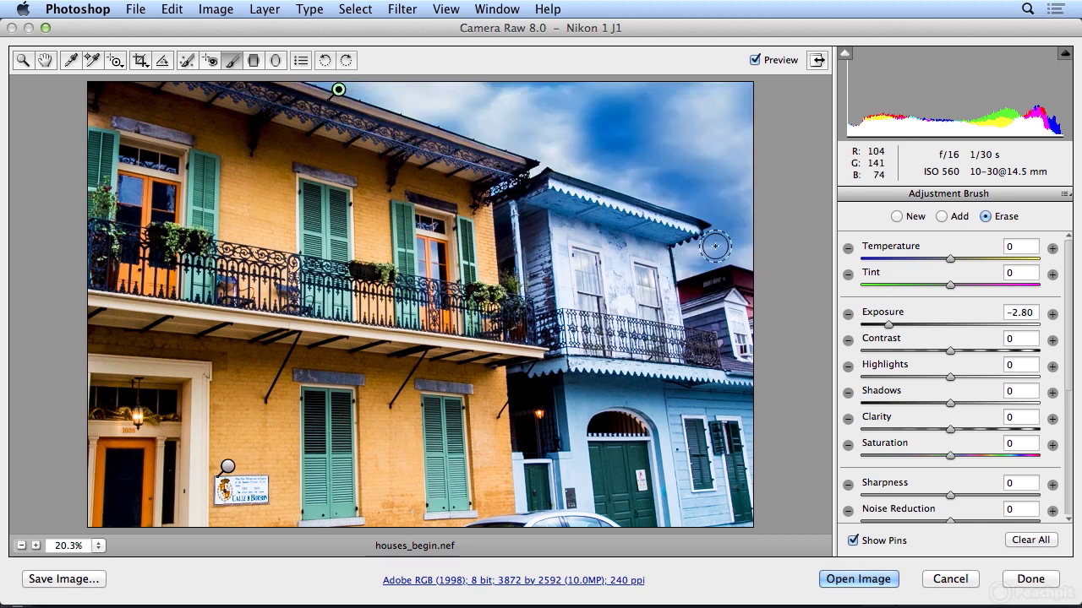
{"action": "mouse_move", "coordinate": [726, 281]}
{"action": "left_mouse_down"}
{"action": "mouse_move", "coordinate": [674, 303]}
{"action": "mouse_move", "coordinate": [749, 295]}
{"action": "mouse_move", "coordinate": [738, 297]}
{"action": "mouse_move", "coordinate": [750, 322]}
{"action": "mouse_move", "coordinate": [732, 318]}
{"action": "left_mouse_up"}
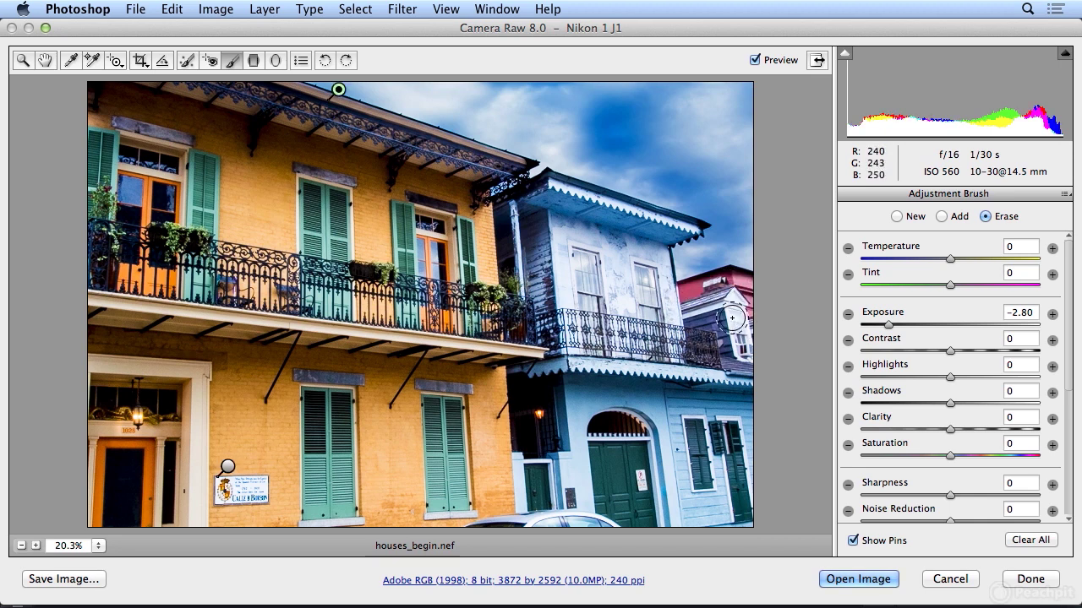
{"action": "mouse_move", "coordinate": [892, 329]}
{"action": "left_mouse_down"}
{"action": "mouse_move", "coordinate": [920, 325]}
{"action": "mouse_move", "coordinate": [901, 330]}
{"action": "left_mouse_up"}
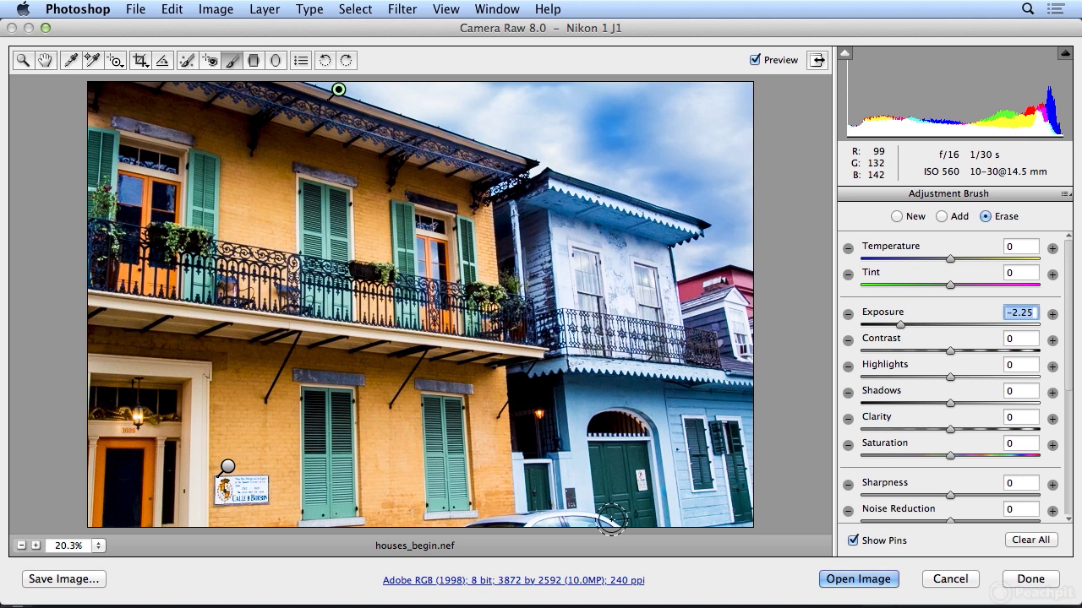
Set the sky pin's sliders to Exposure -0.50, Highlights -68 and Shadows -16
{"action": "key", "text": "super+z"}
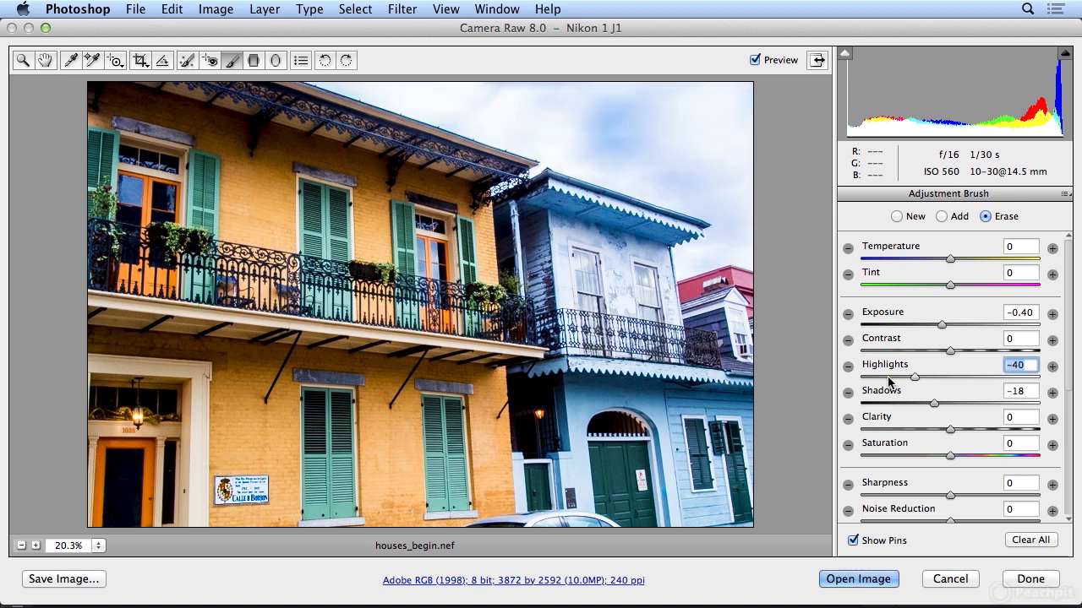
{"action": "left_click_drag", "start_coordinate": [890, 379], "coordinate": [885, 382]}
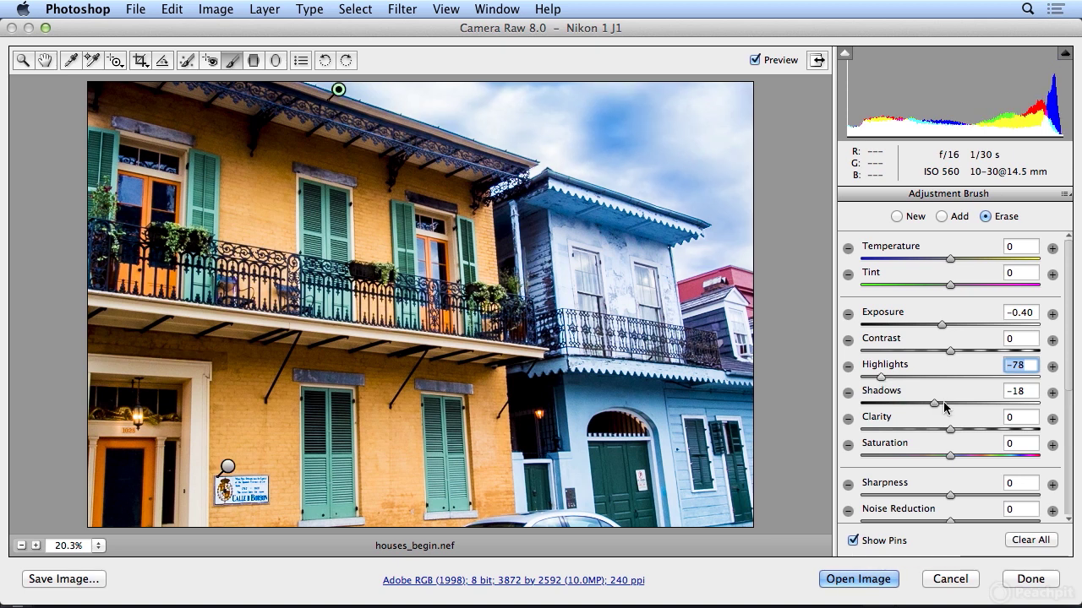
{"action": "left_click", "coordinate": [968, 404]}
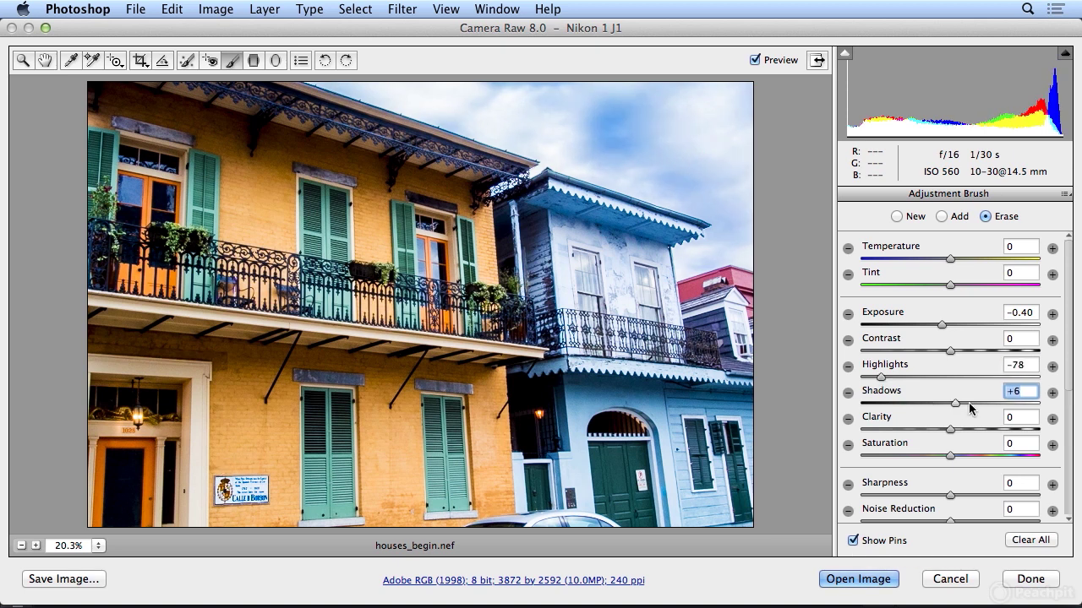
{"action": "left_click", "coordinate": [939, 404]}
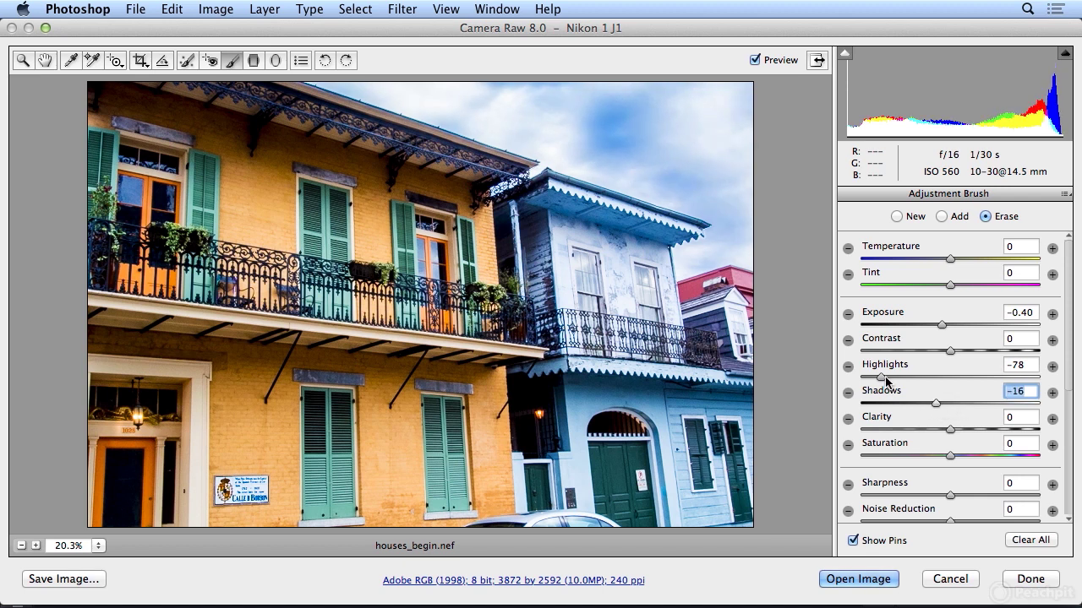
{"action": "left_click", "coordinate": [892, 379]}
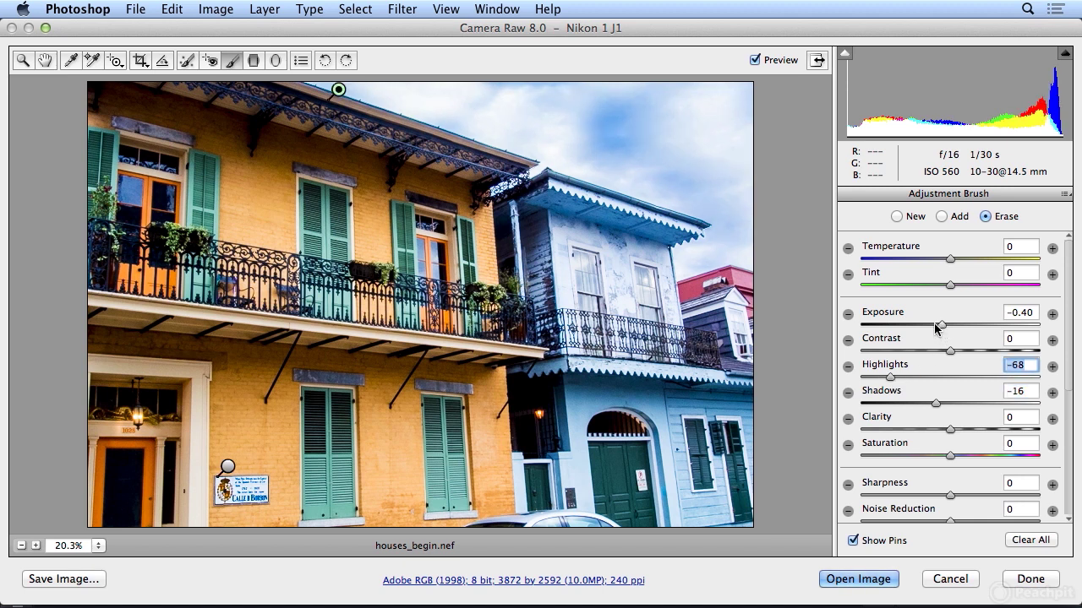
{"action": "left_click_drag", "start_coordinate": [938, 325], "coordinate": [939, 328]}
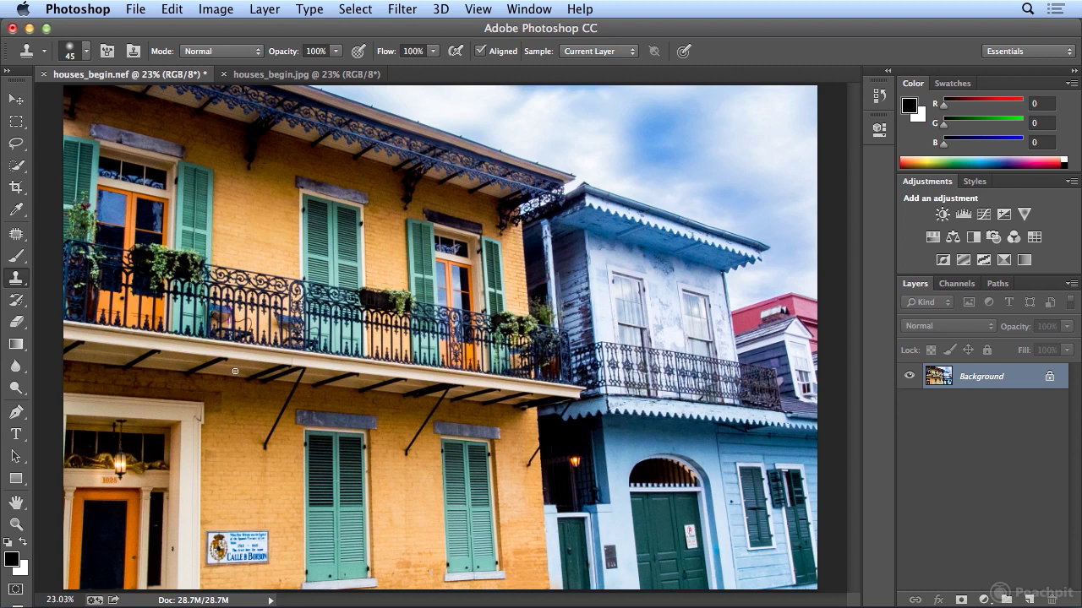
Patch out the parked car with the Patch tool and Edit > Fill using Content-Aware
{"action": "left_click", "coordinate": [16, 233]}
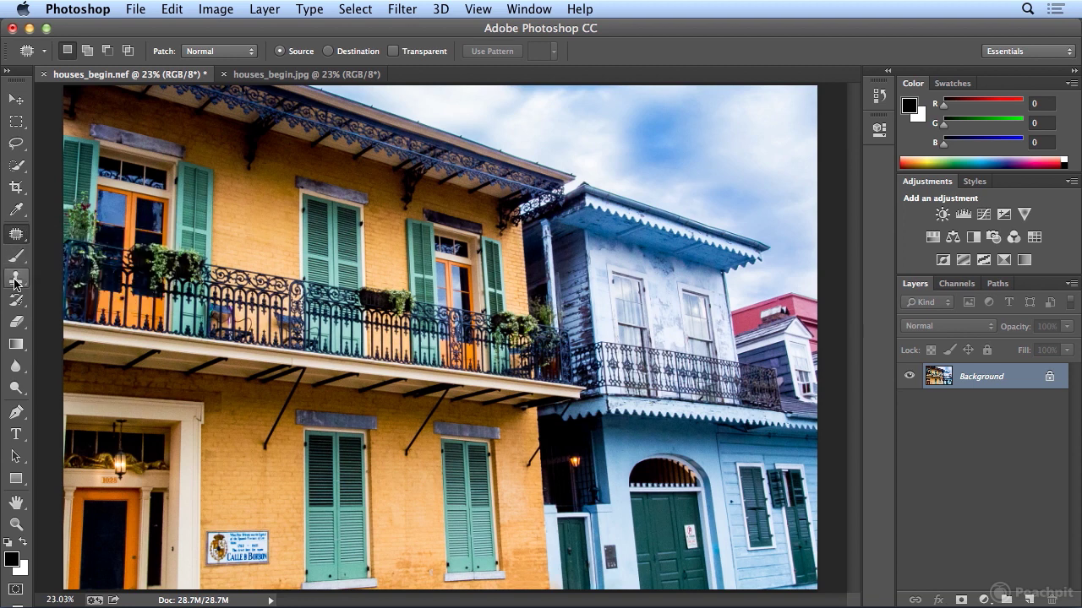
{"action": "left_click", "coordinate": [172, 9]}
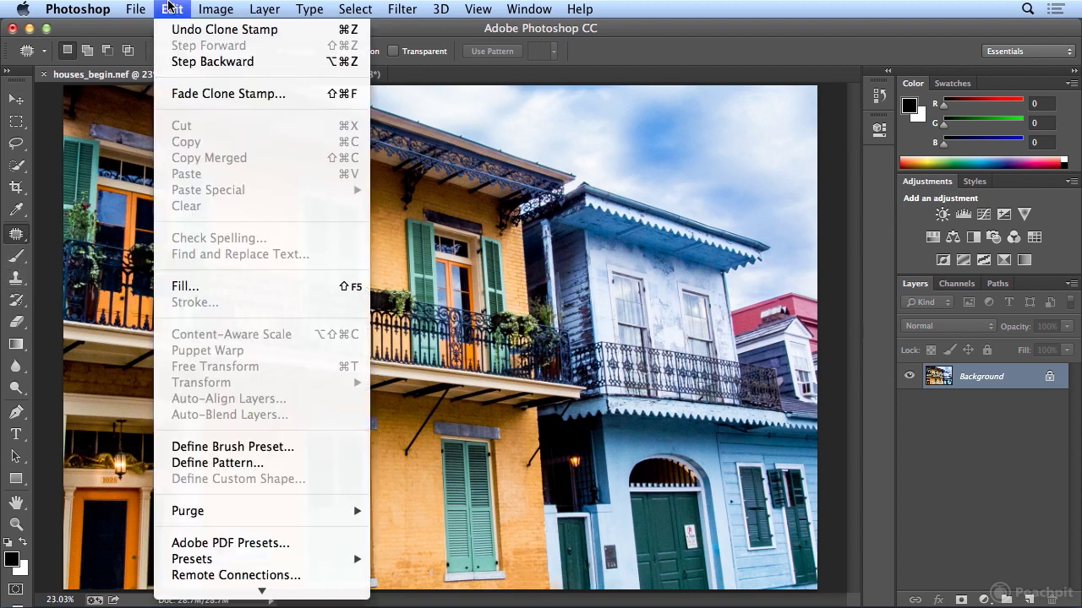
{"action": "left_click", "coordinate": [201, 289]}
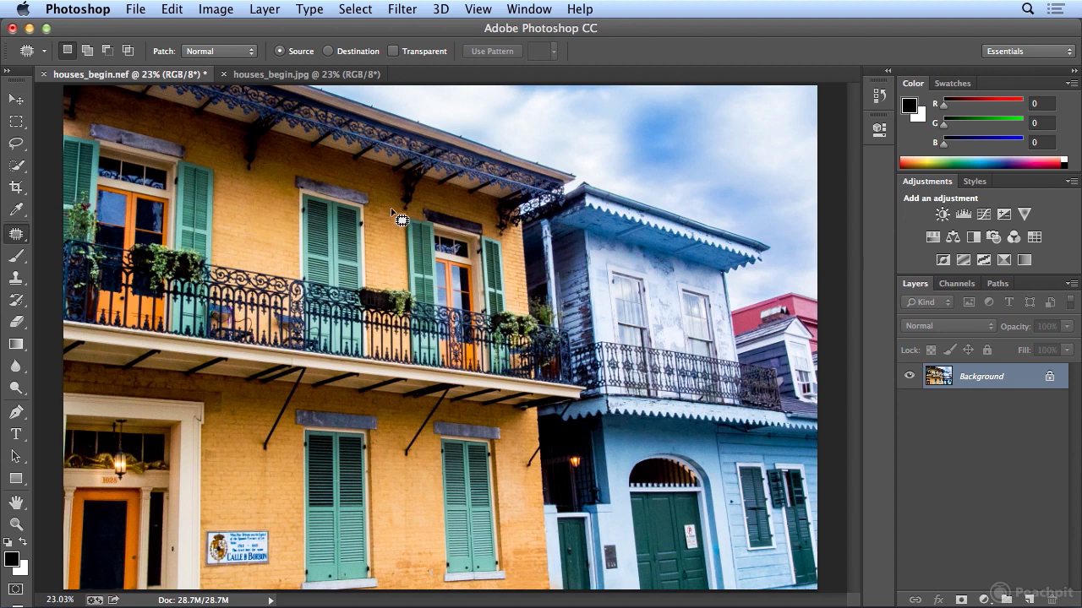
{"action": "left_click", "coordinate": [312, 76]}
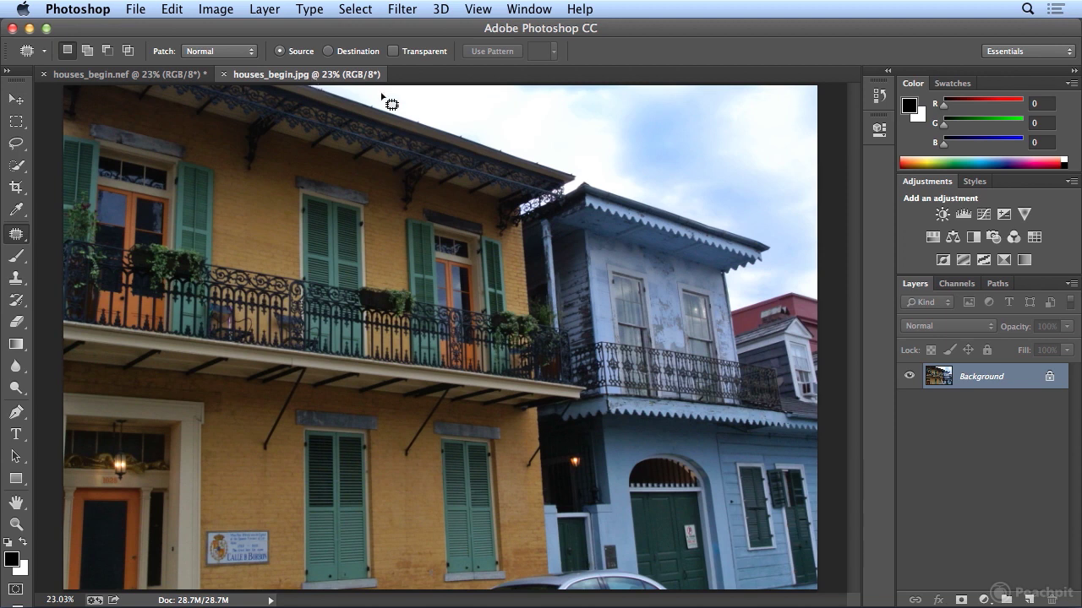
{"action": "left_click", "coordinate": [110, 76]}
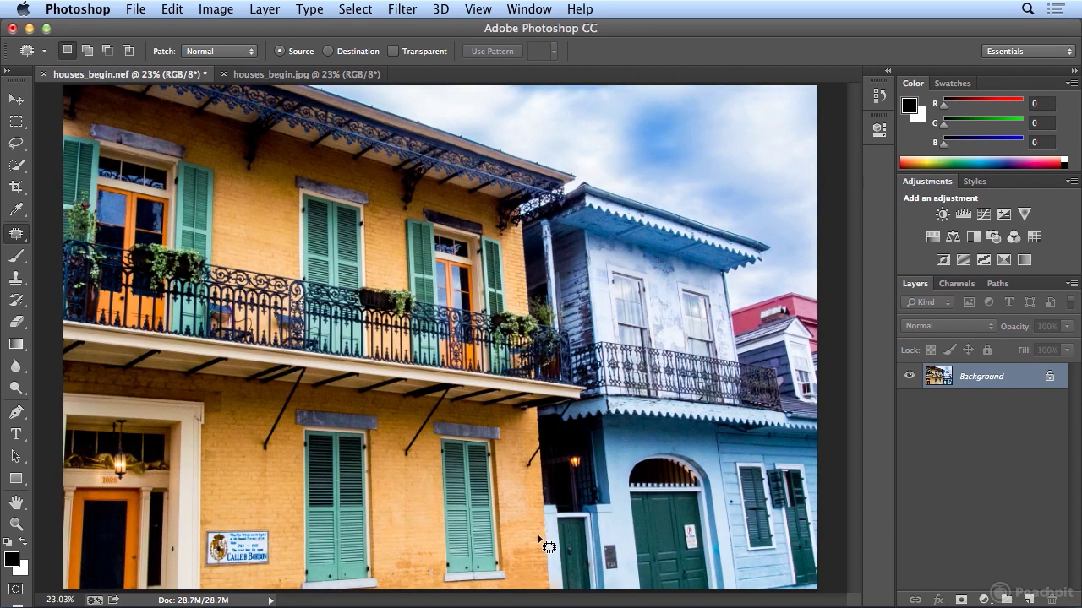